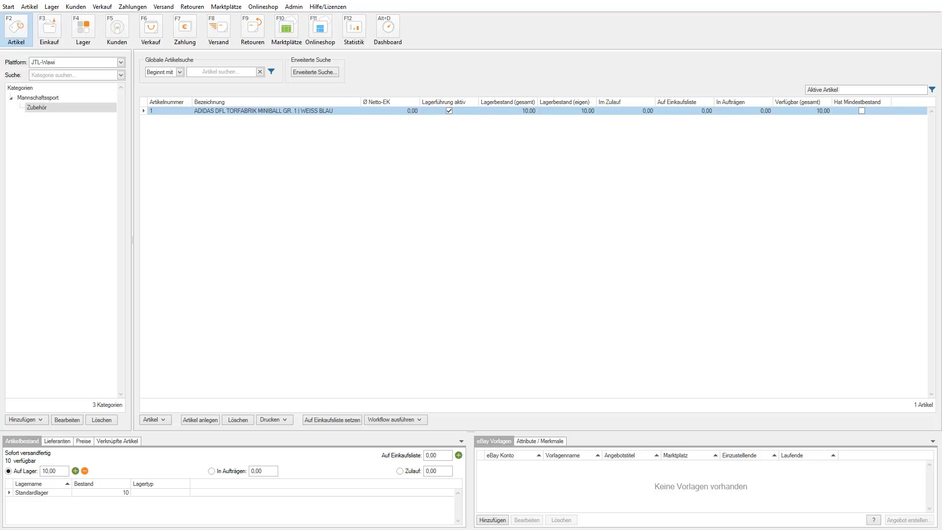
click(258, 3)
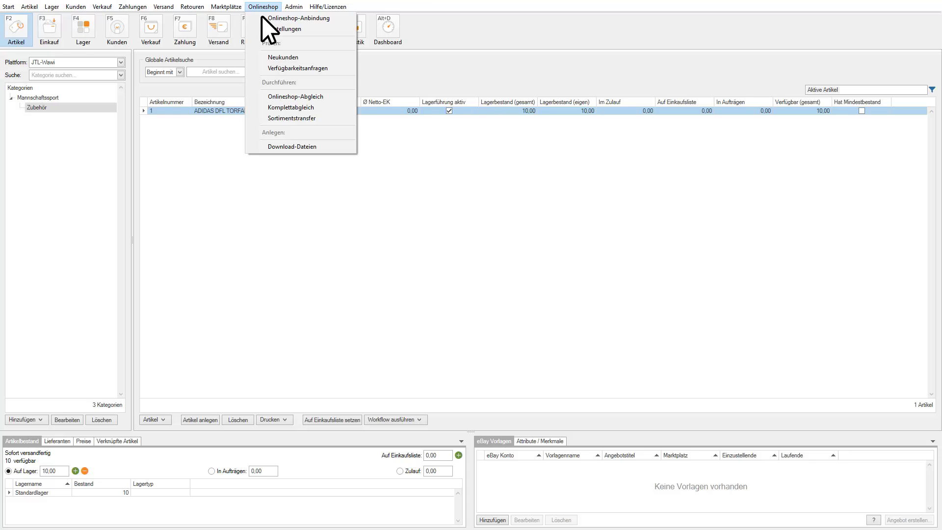
click(261, 18)
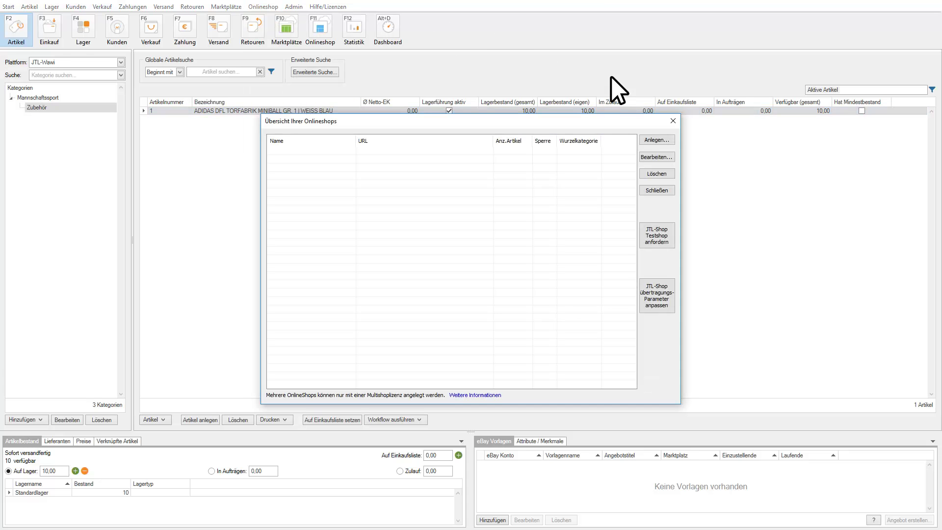
click(642, 137)
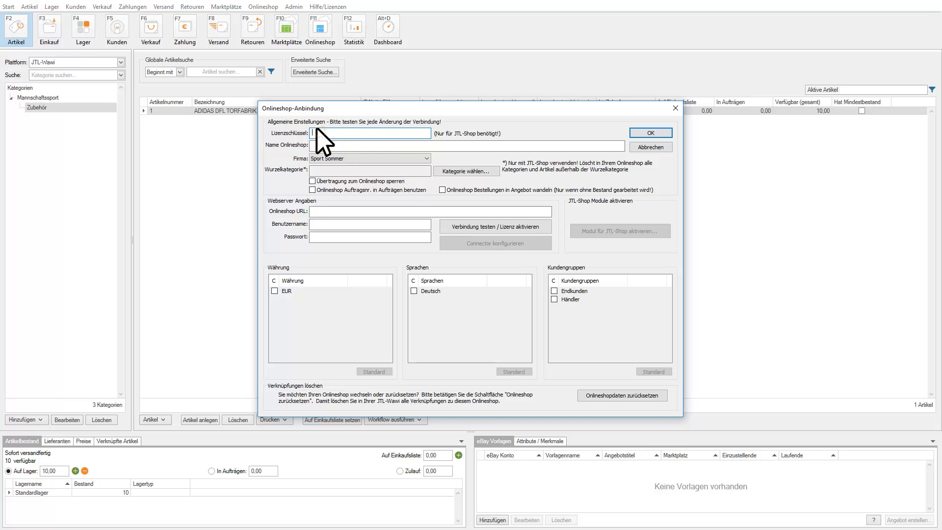
key(ctrl+v)
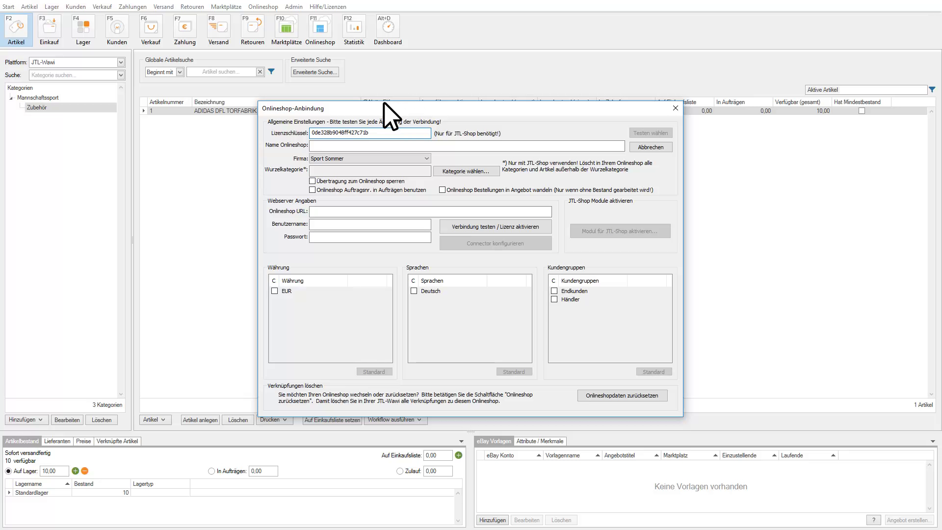
click(324, 142)
text(Onlineshop Sommer)
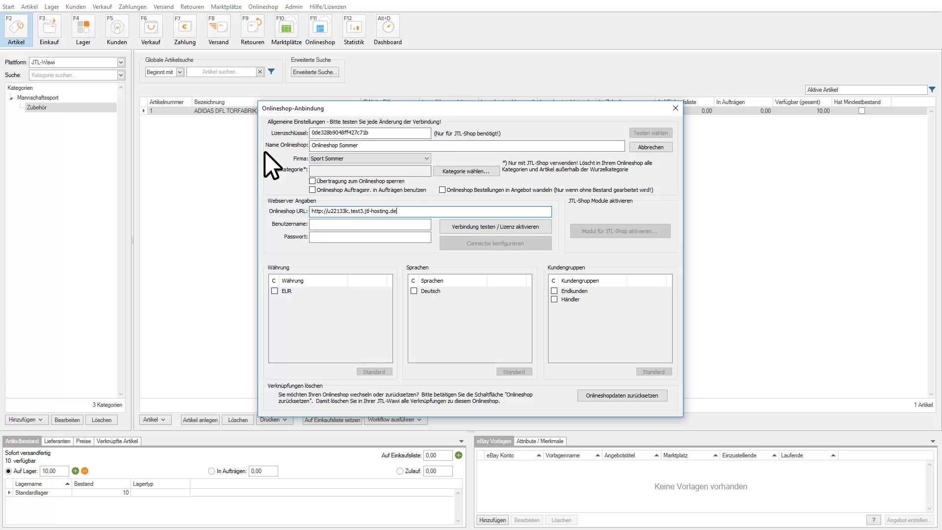
Enter the web server user name and password for the online shop and test the connection to activate the licence.
click(321, 224)
key(ctrl+v)
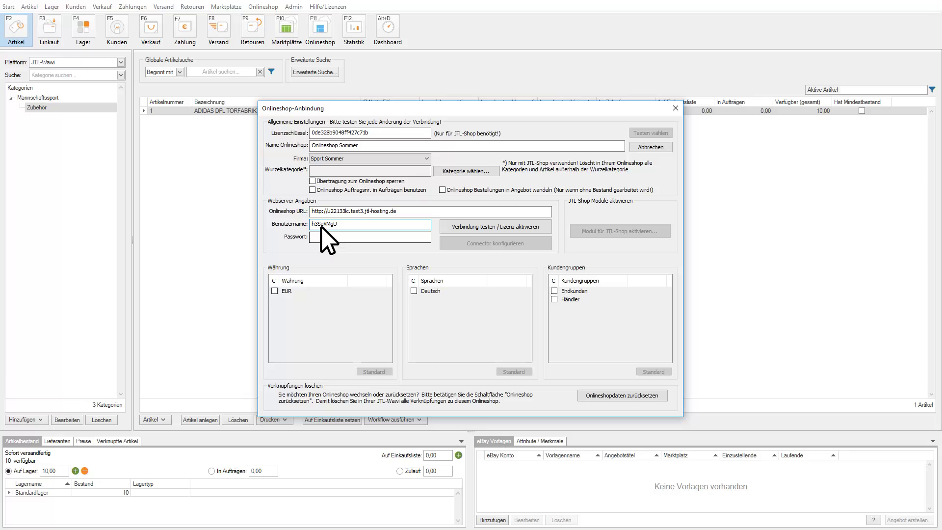
click(321, 236)
key(ctrl+v)
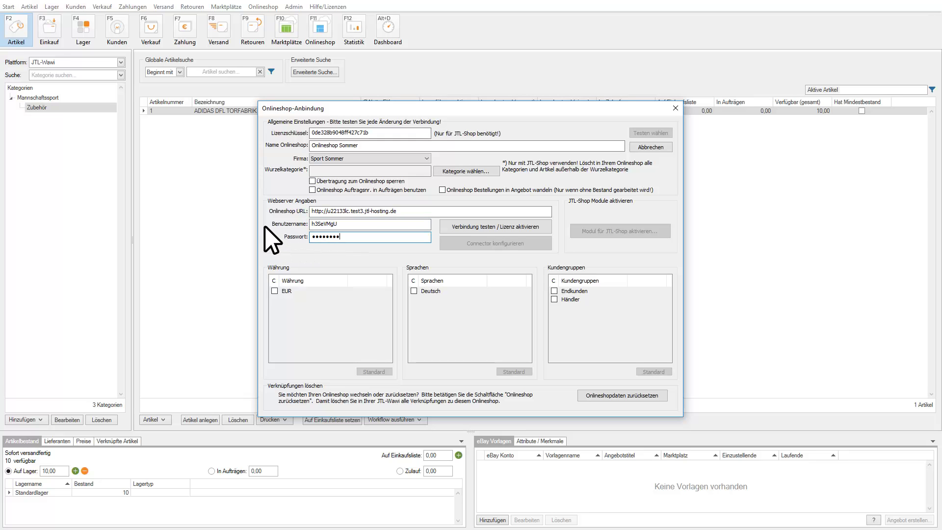
click(468, 223)
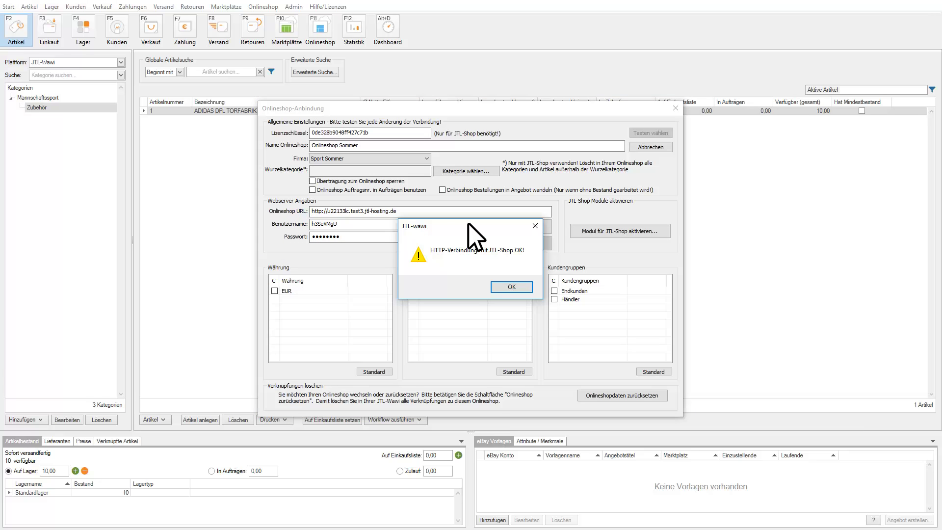
click(496, 283)
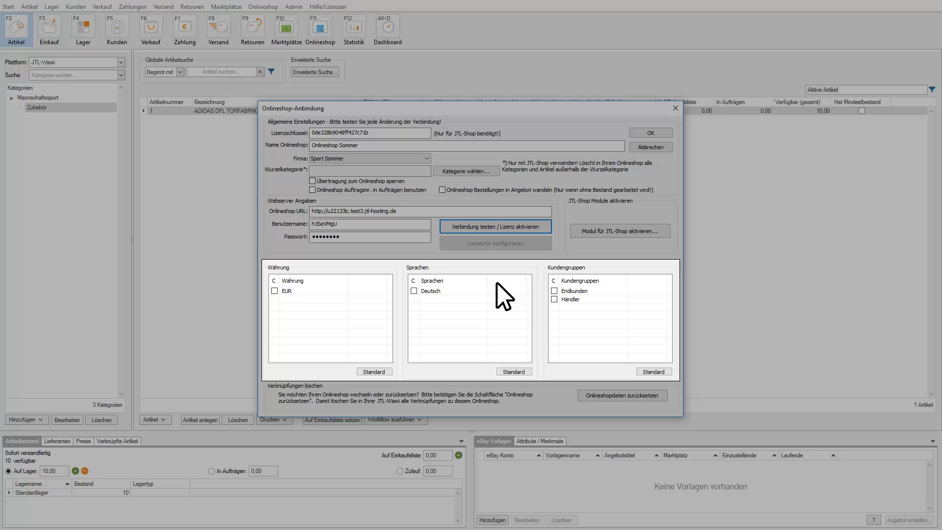
Enable EUR, Deutsch and the customer groups Endkunden and Händler for the shop, with EUR, Deutsch and Endkunden as standard.
click(275, 291)
click(411, 290)
click(553, 290)
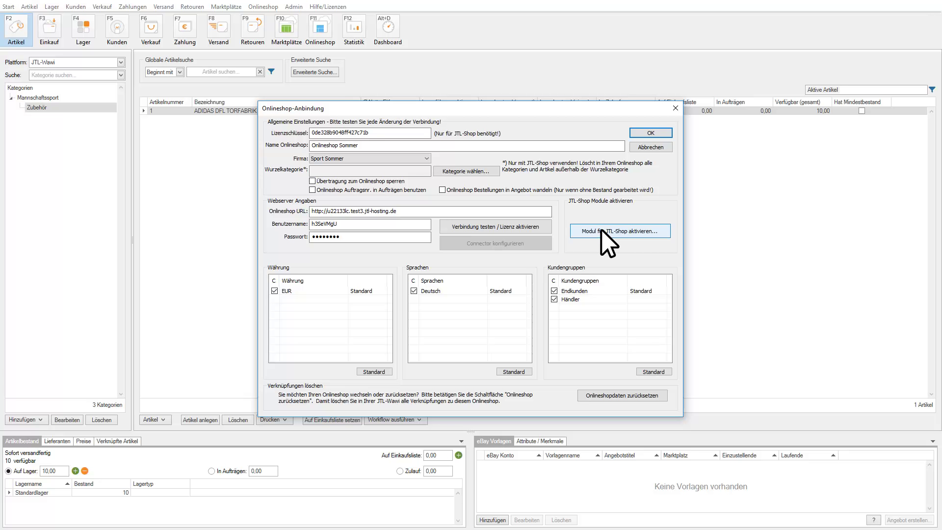
Activate a new JTL-Shop module for the shop connection by entering the module licence key.
click(601, 229)
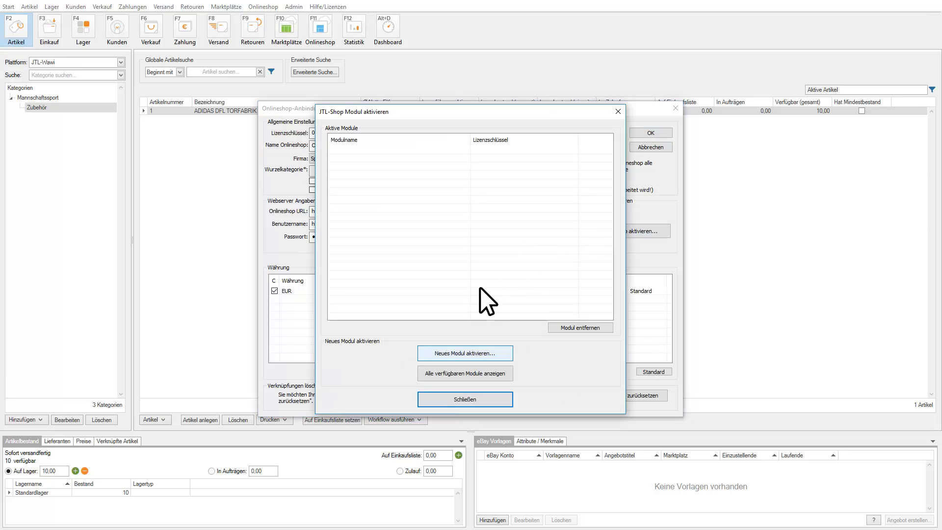
click(468, 352)
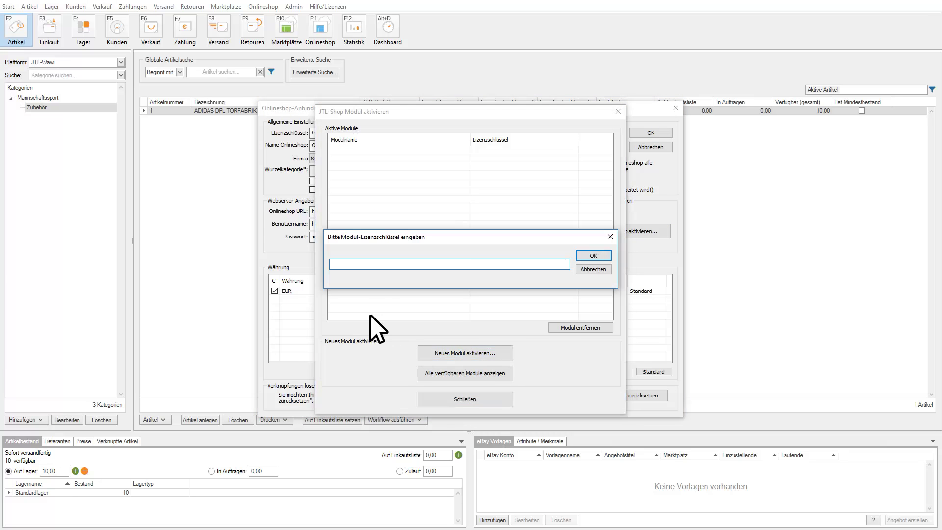
key(ctrl+v)
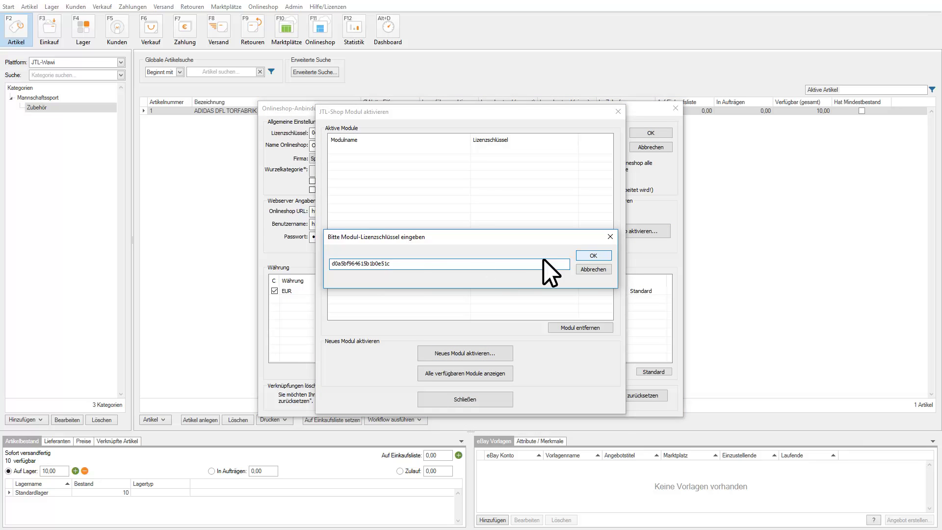
click(592, 255)
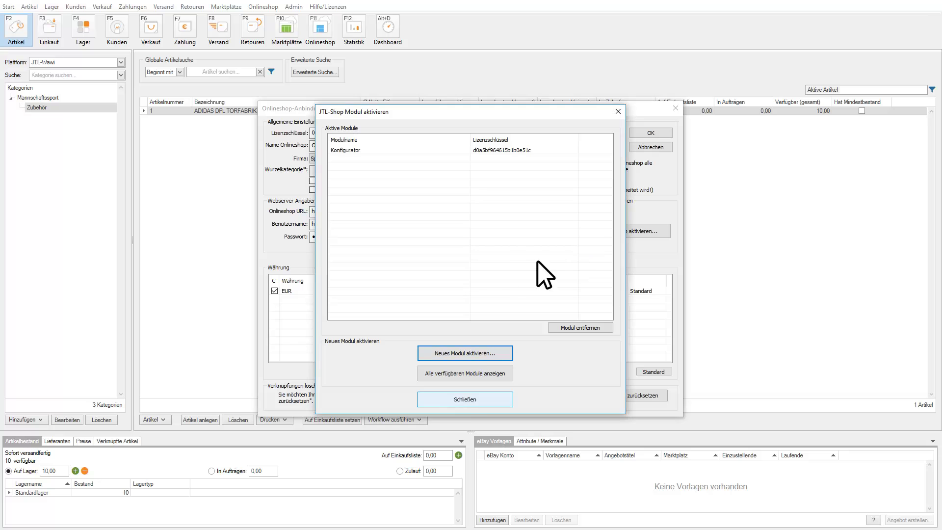
click(467, 398)
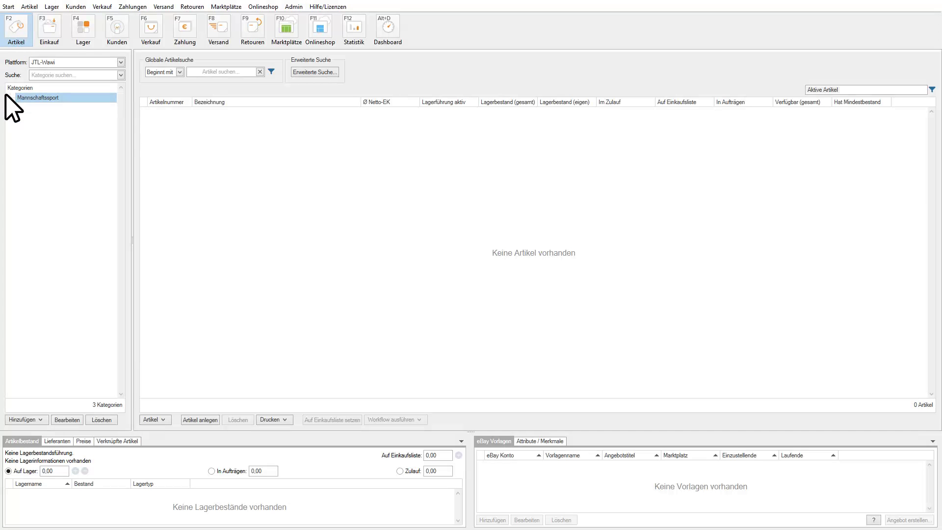
Open the details of the ADIDAS DFL TORFABRIK MINIBALL article in the Zubehör subcategory of Mannschaftssport.
double_click(21, 97)
click(38, 105)
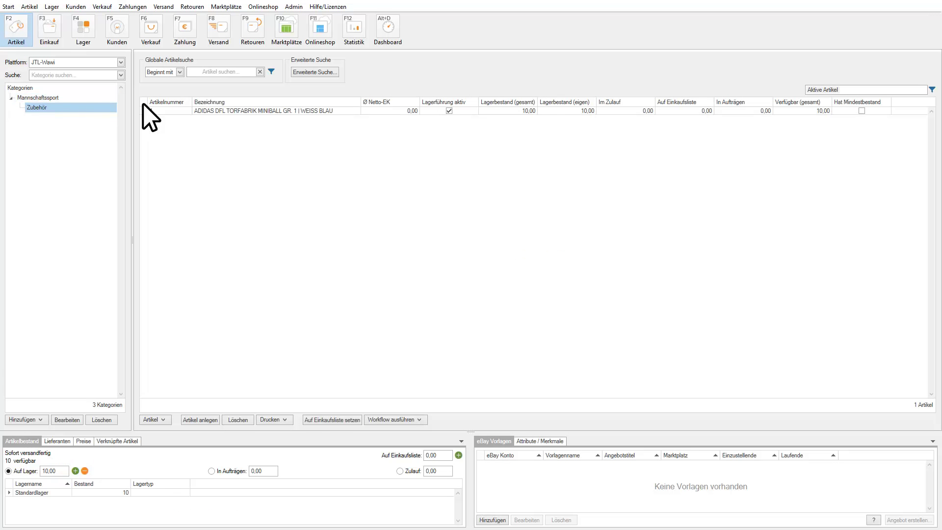
double_click(285, 110)
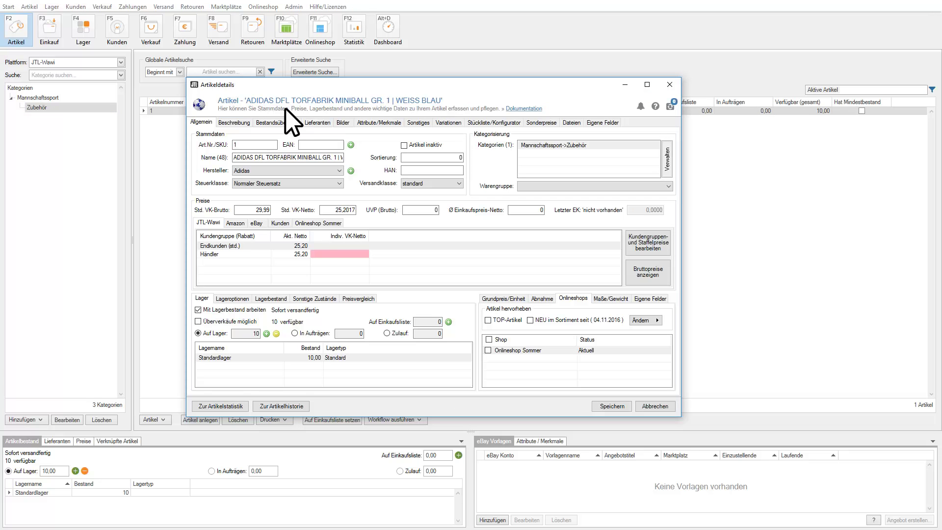
Set the URL path and title tag in the article's SEO metadata to "Torfabrik Adidas Blauer Fußball".
click(234, 118)
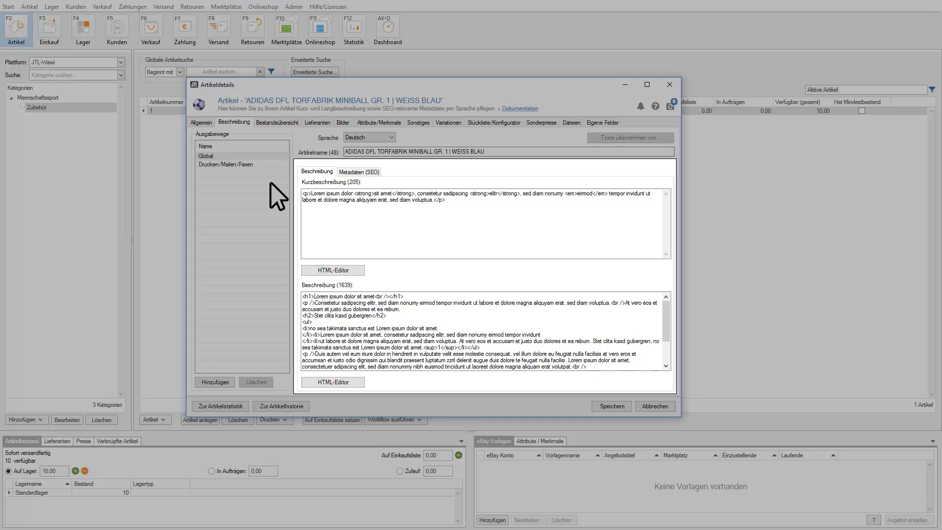
click(364, 168)
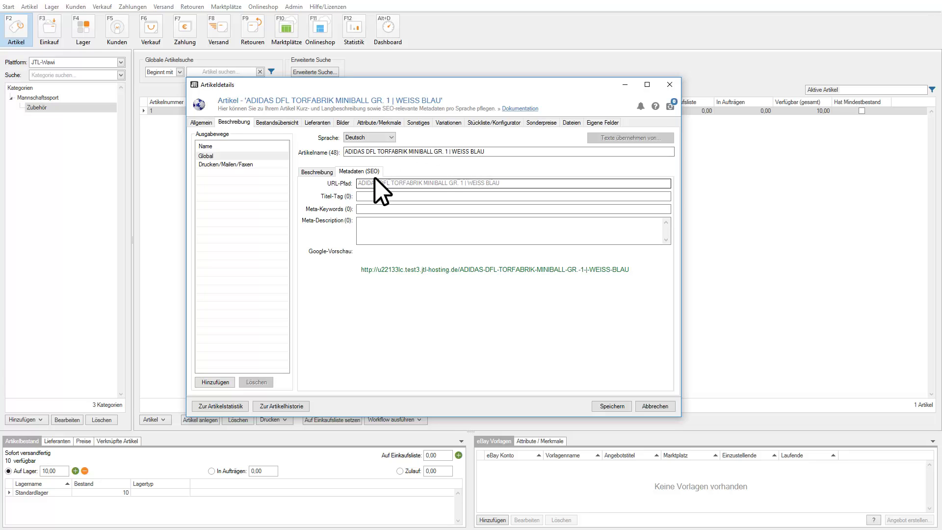
text(Torfabrik Adidas Blauer Fußball)
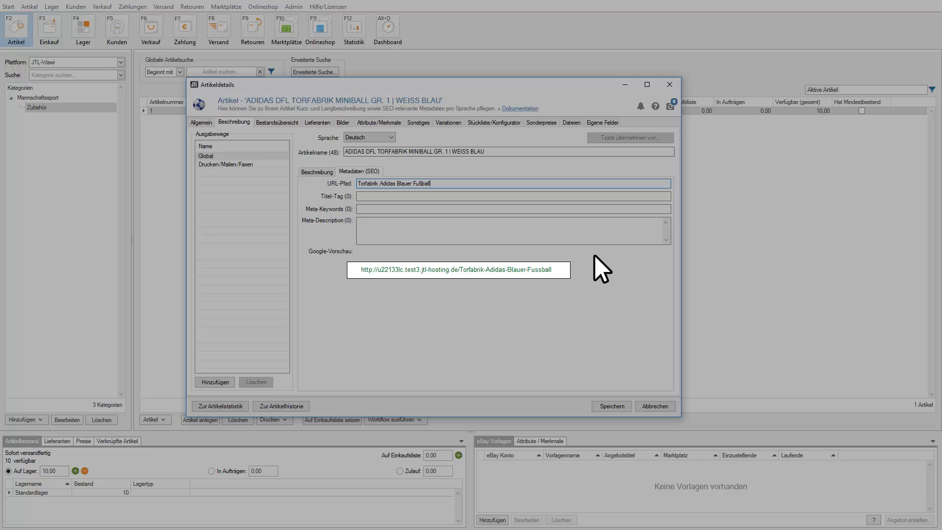
key(Tab)
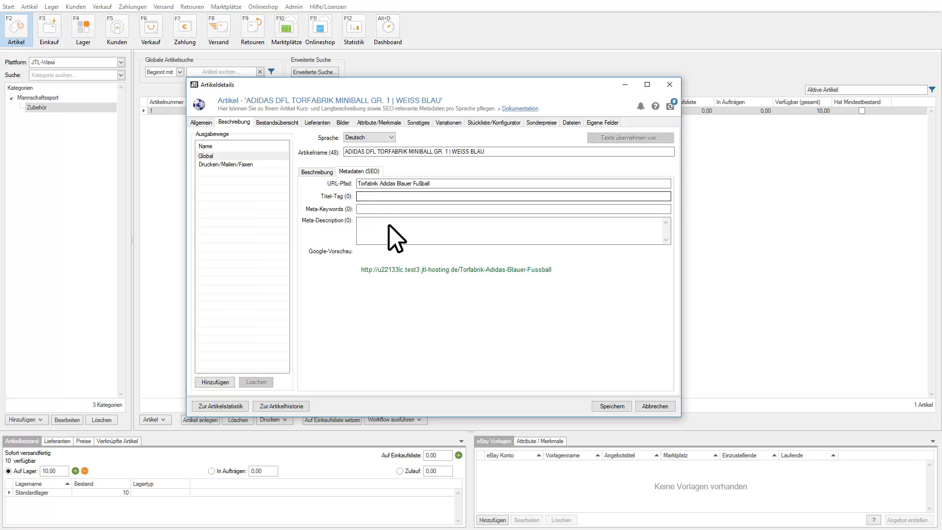
text(Torfabrik Adidas Blauer Fußball)
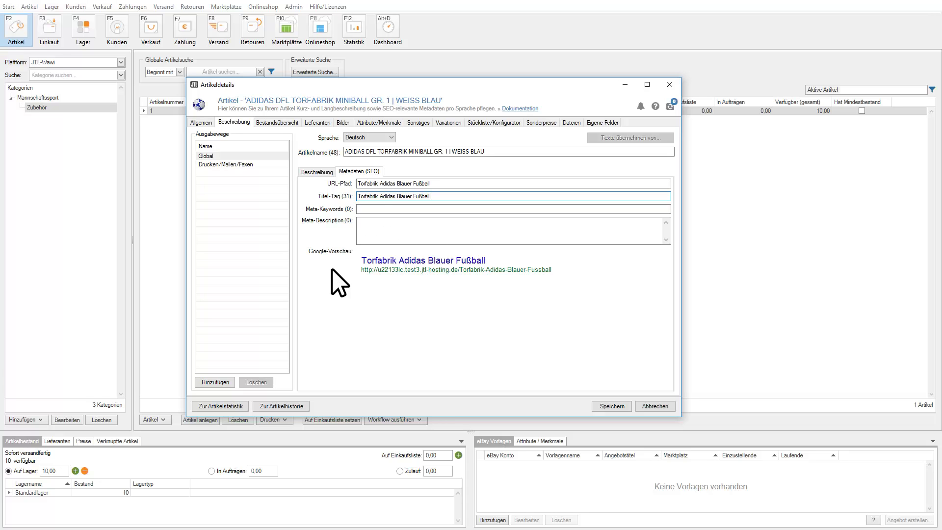
Set the meta keywords to "Torfabrik, Adidas, Blauer, Fußball" and fill the meta description with the "Lorem ipsum dolor sit amet" sample text.
click(384, 206)
text(Torfabrik, Adidas, Blauer, Fußball)
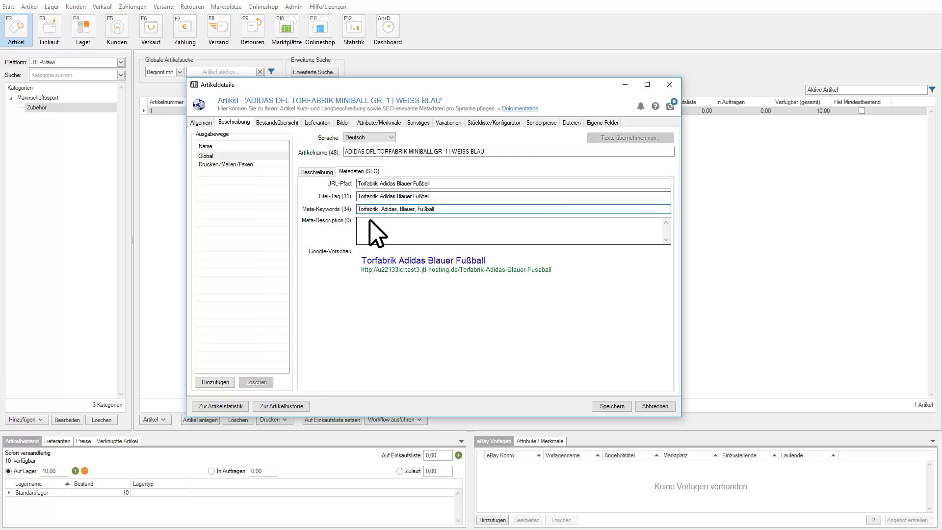
click(370, 224)
text(Lorem ipsum dolor sit amet, consetetur sadipscing elitr, sed diam nonumy eirmod tempor invidunt ut labore et dolore magna aliquyam erat, sed diam voluptua.)
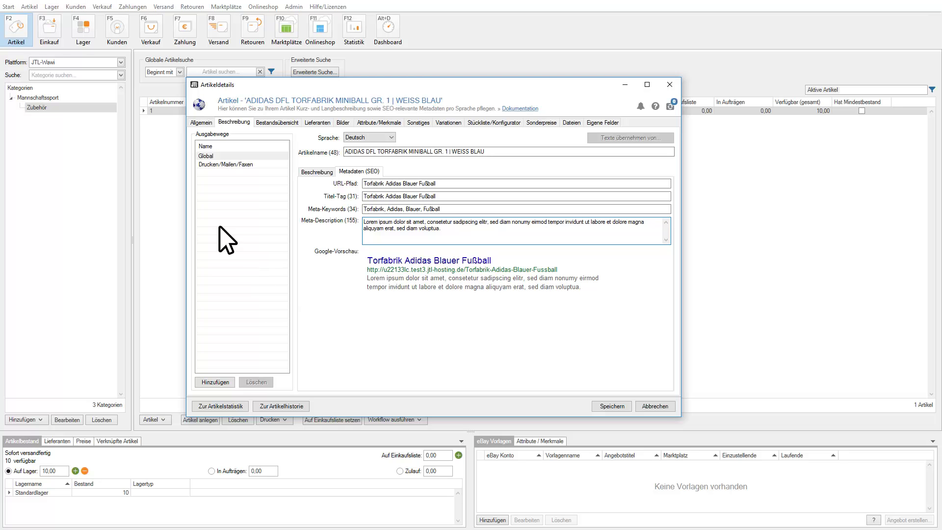
Activate the article for Onlineshop Sommer, taking over its images from "Alle Ausgabewege".
click(198, 119)
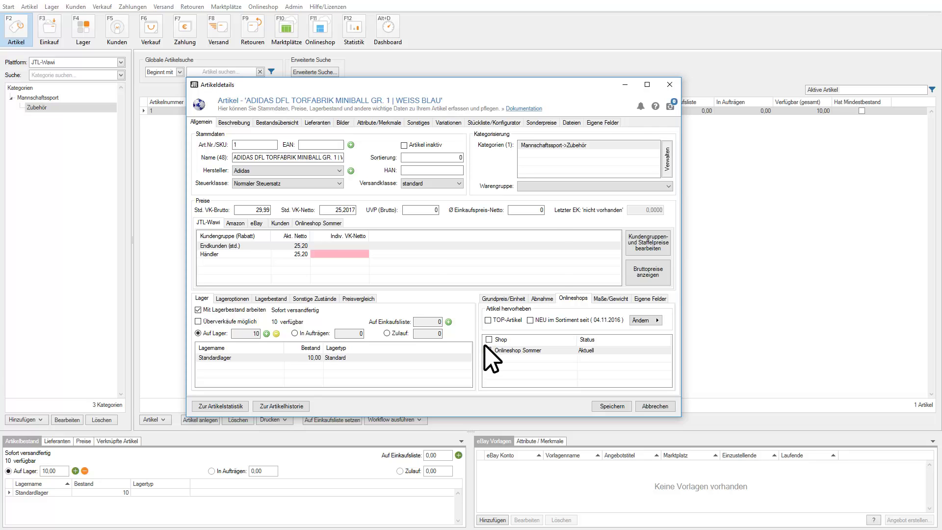
click(485, 347)
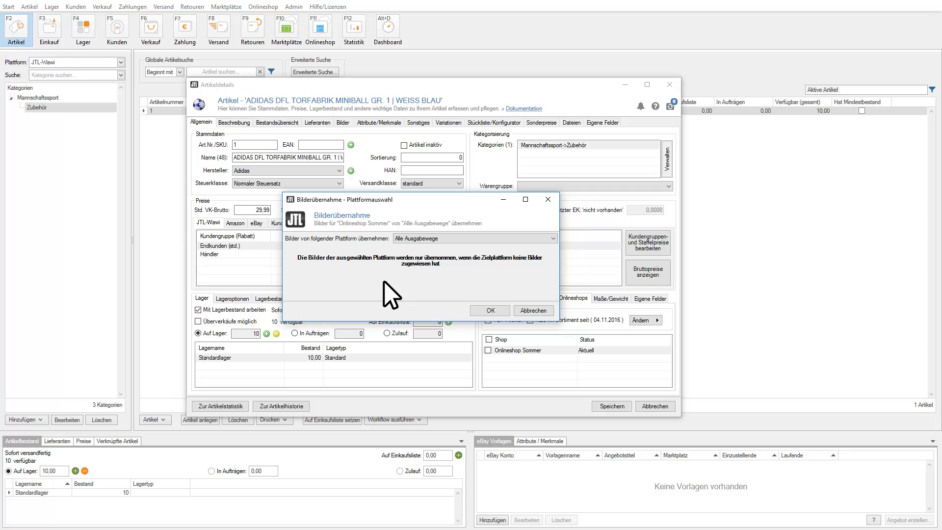
click(488, 308)
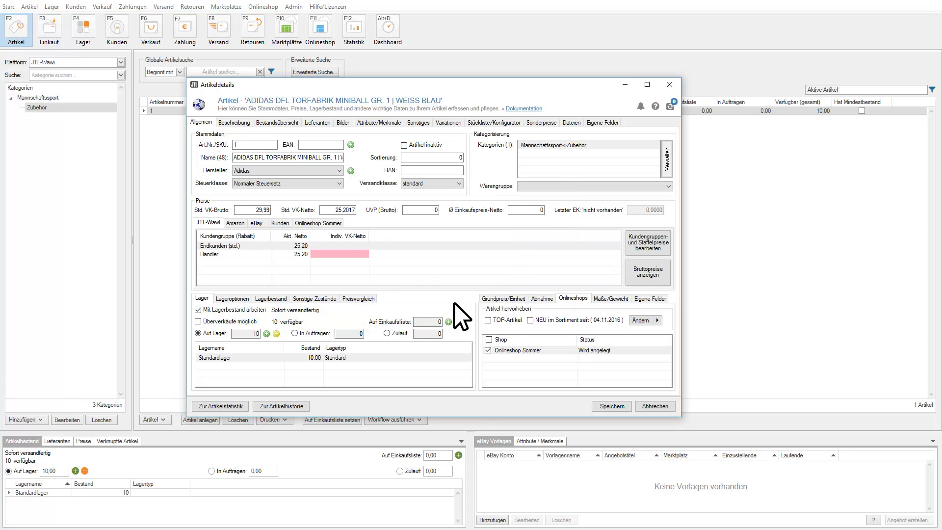
Move the second image, the team photo, up in the article's image order for the online shop.
click(343, 122)
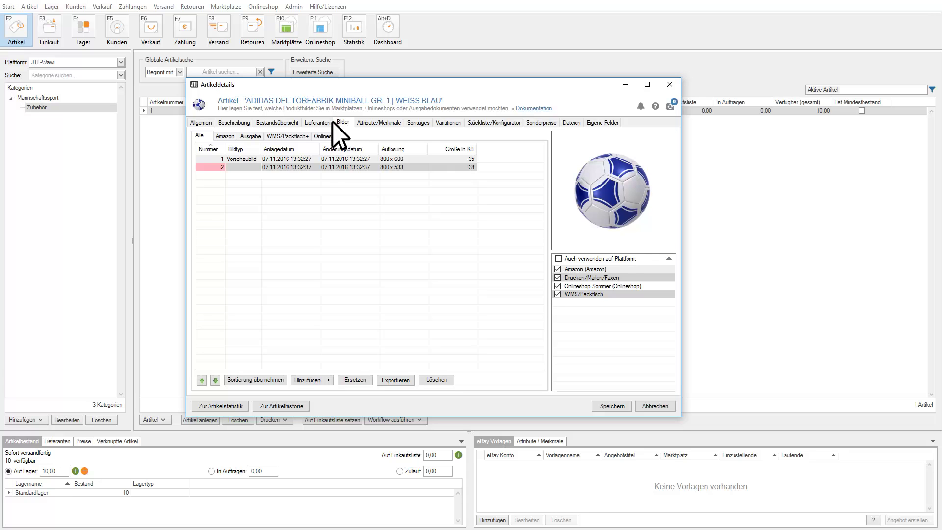
click(329, 132)
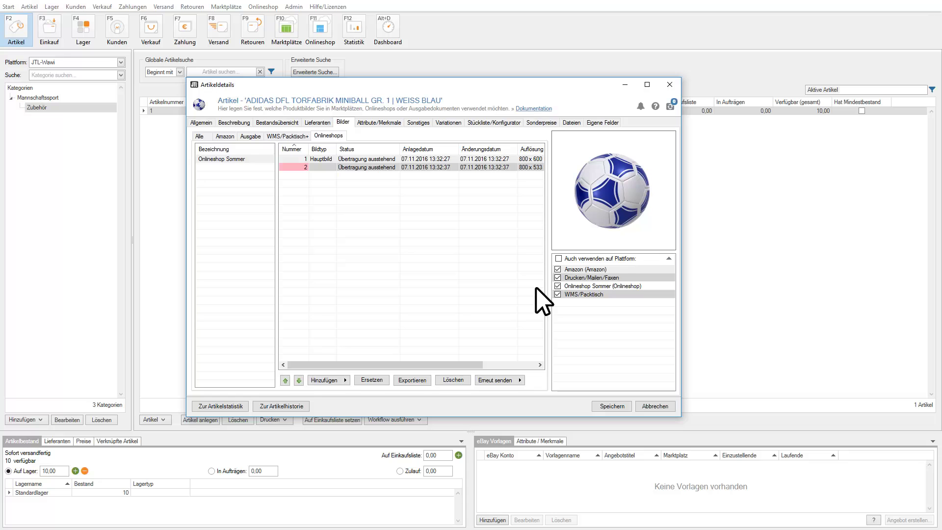
click(308, 166)
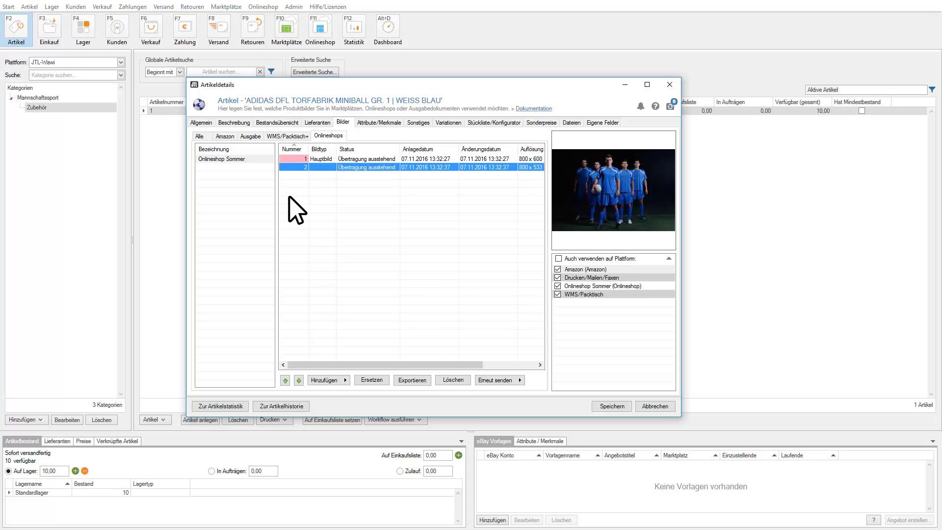
click(279, 375)
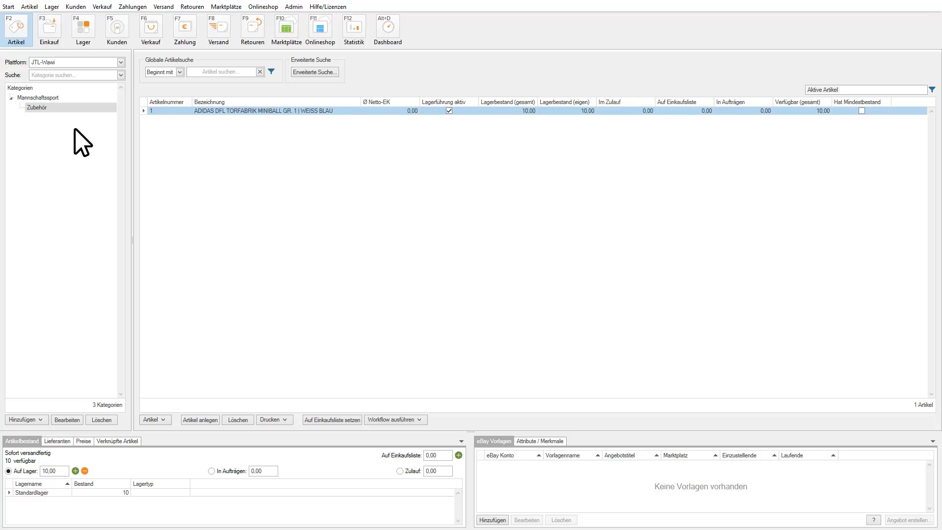
Activate the category Mannschaftssport for Onlineshop Sommer, taking over images from "Alle Ausgabewege" and sending "Alle Unterkategorien/Artikel".
double_click(48, 98)
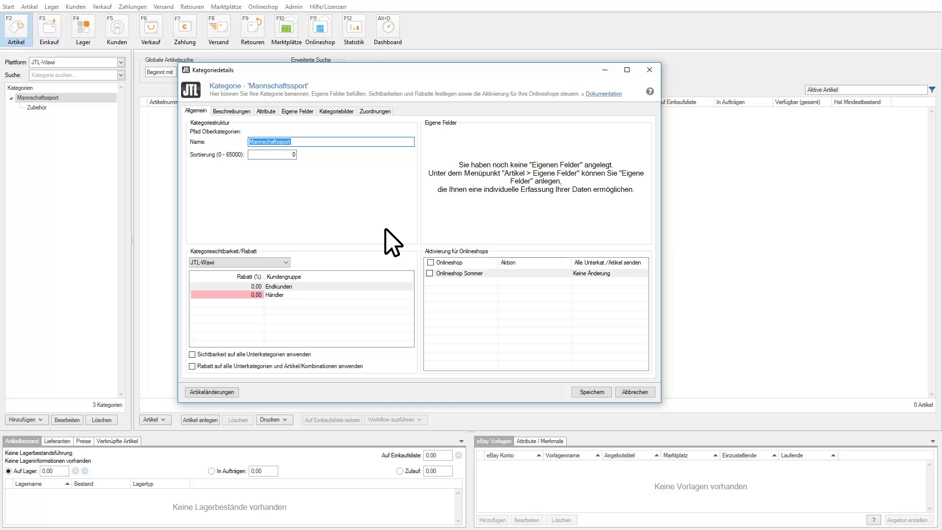
click(429, 272)
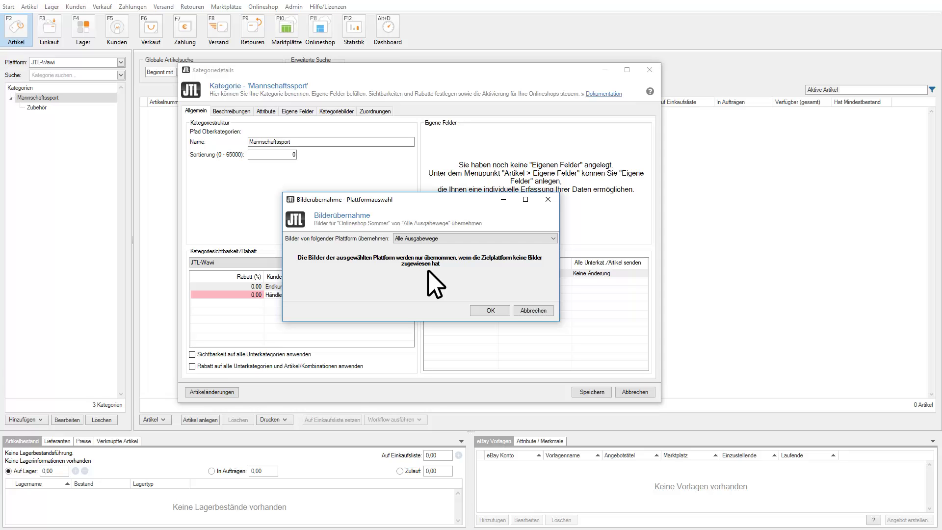
click(489, 310)
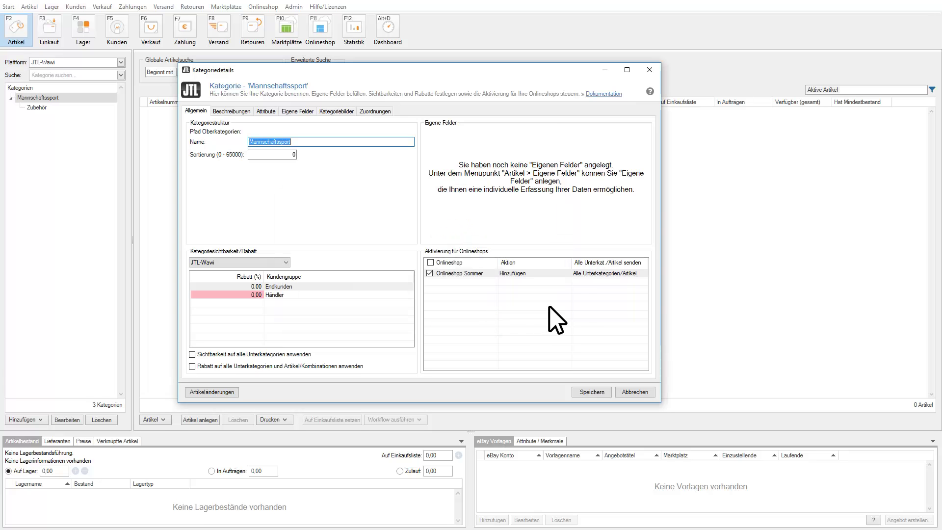
click(632, 273)
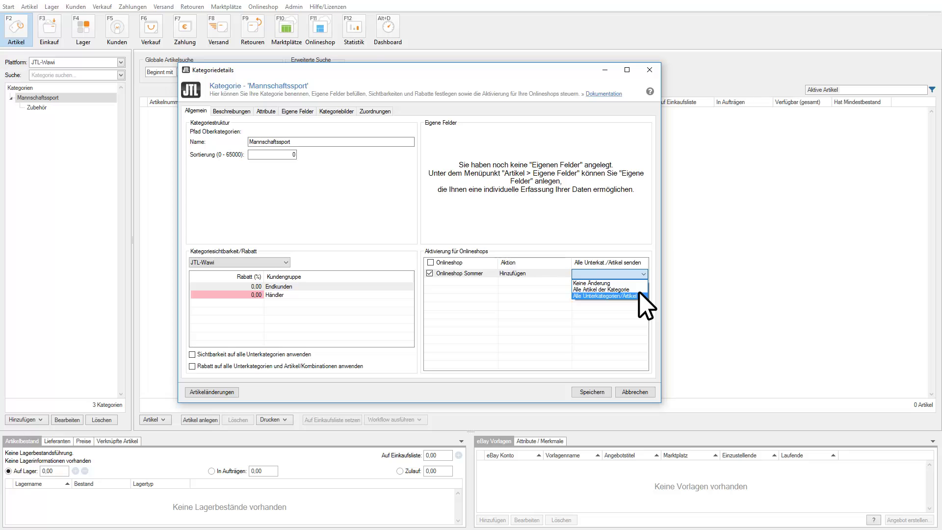
click(639, 293)
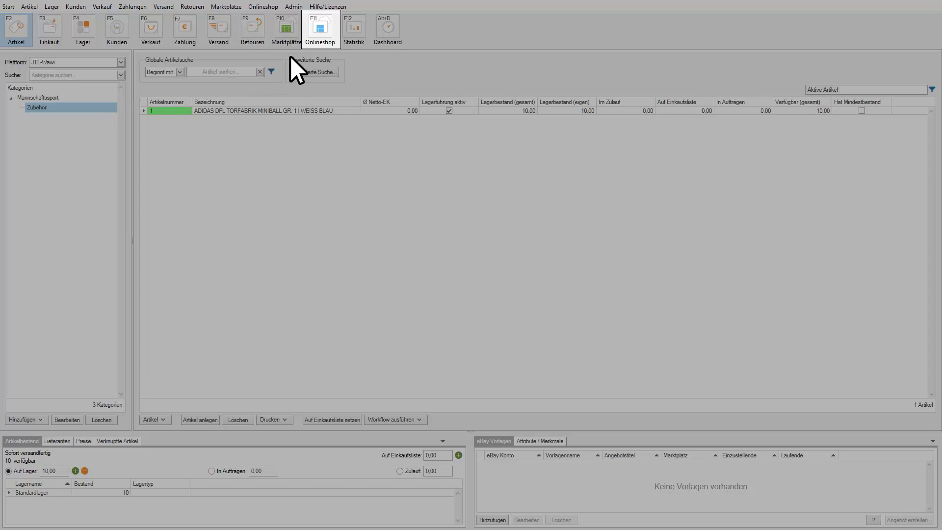
Run the online shop synchronisation, switch to the browser storefront, and open the Zubehör subcategory of Mannschaftssport after reloading it.
click(311, 22)
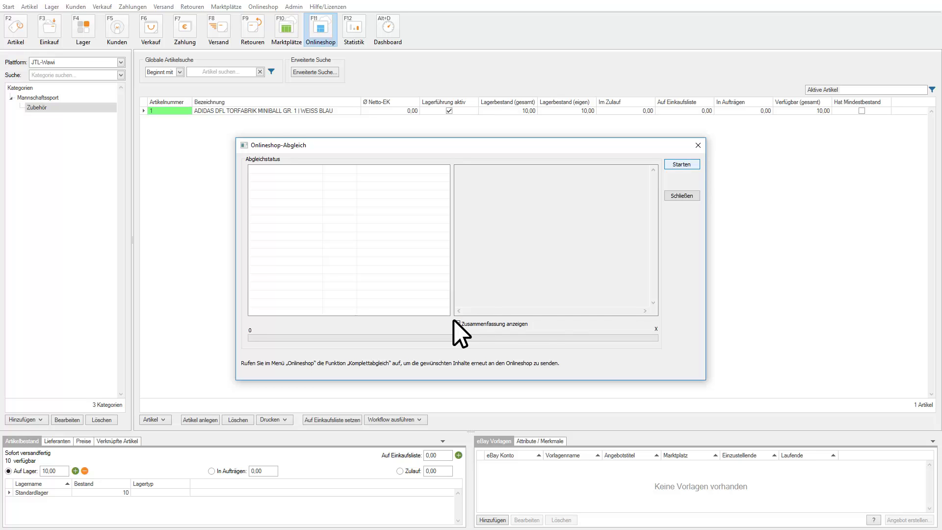
click(669, 162)
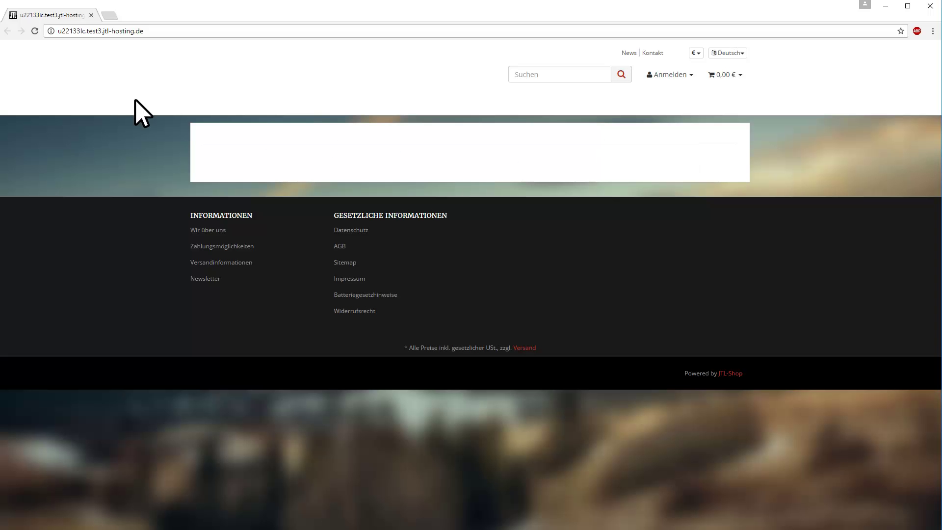
click(33, 30)
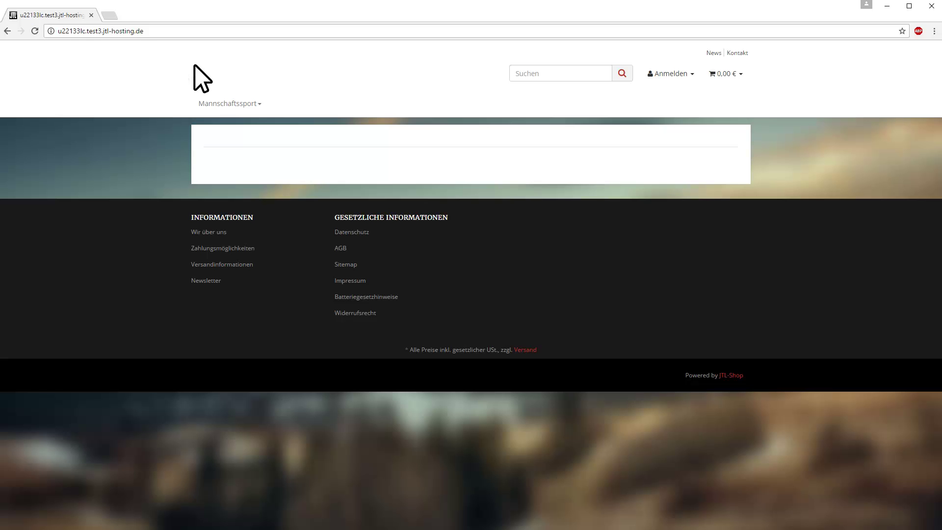
click(210, 97)
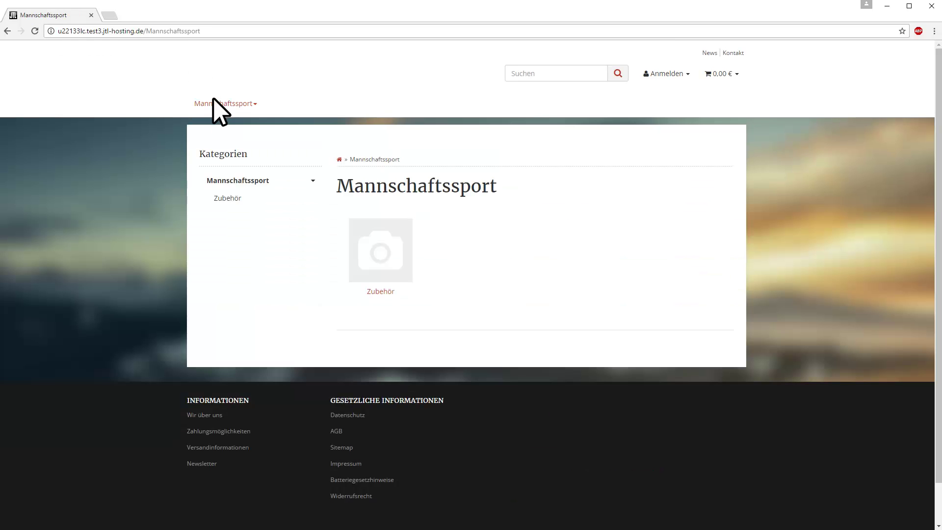
click(228, 196)
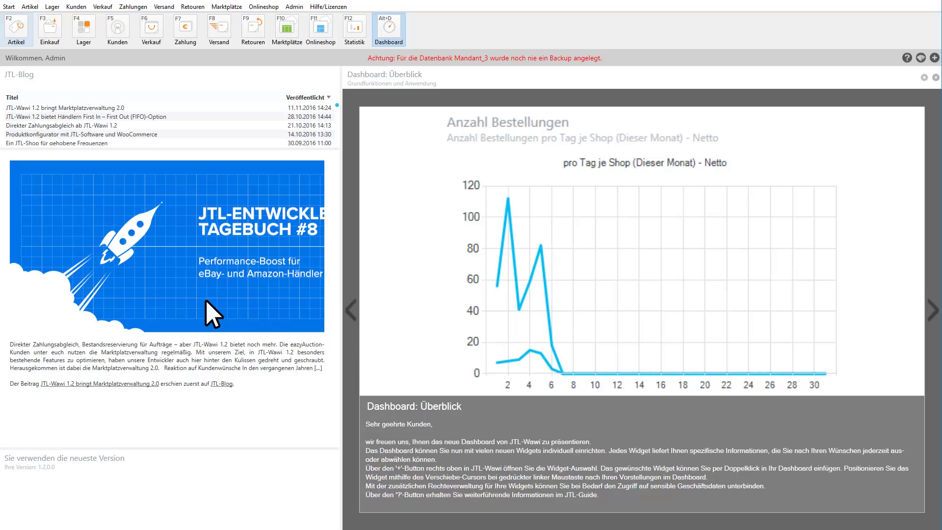
Back in JTL-Wawi, set the article's individual gross price for Endkunden in Onlineshop Sommer to 25,99 and save the article.
click(14, 27)
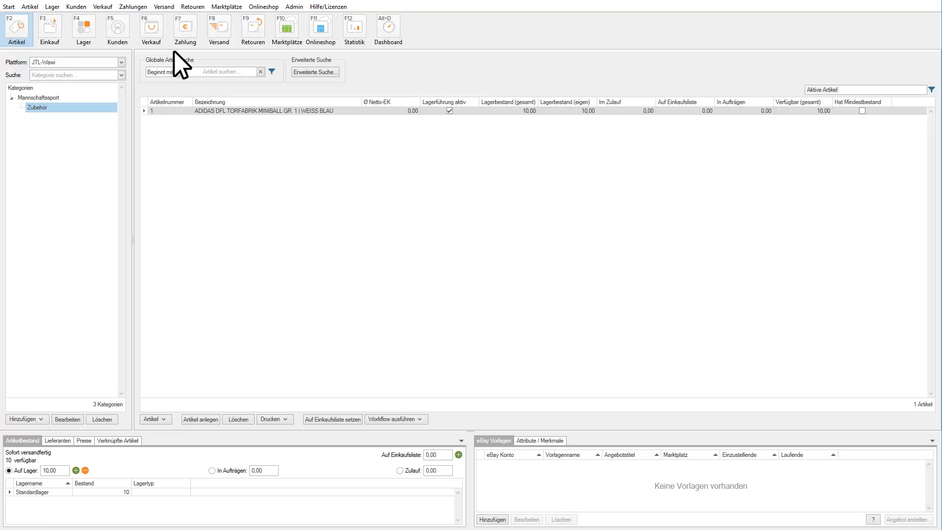
double_click(214, 108)
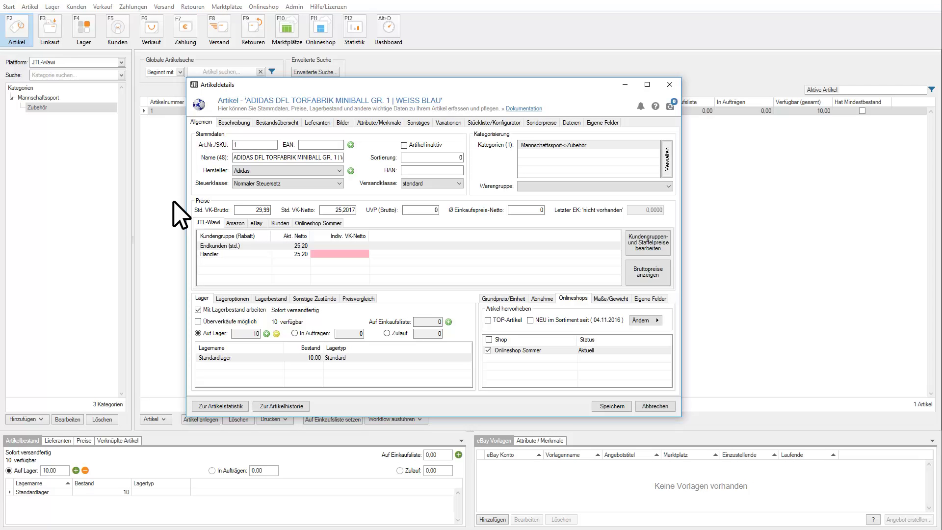
click(312, 216)
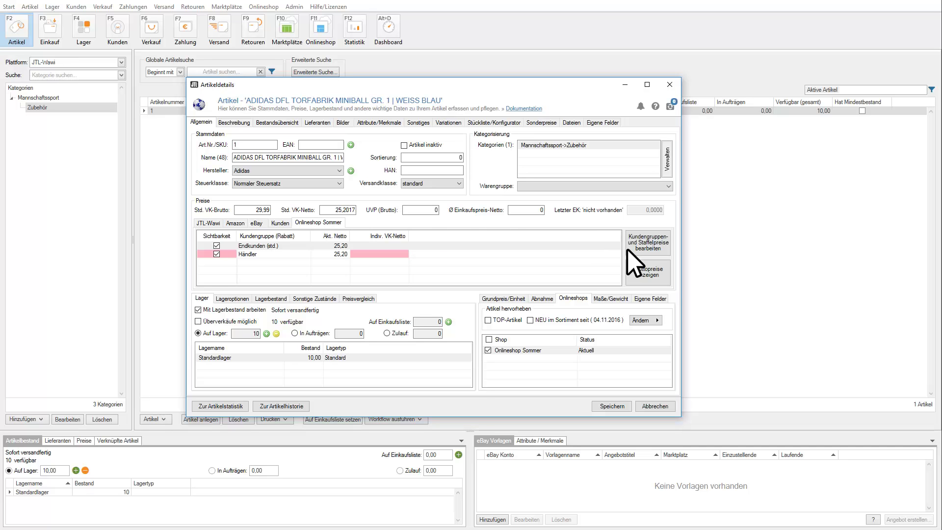
click(647, 273)
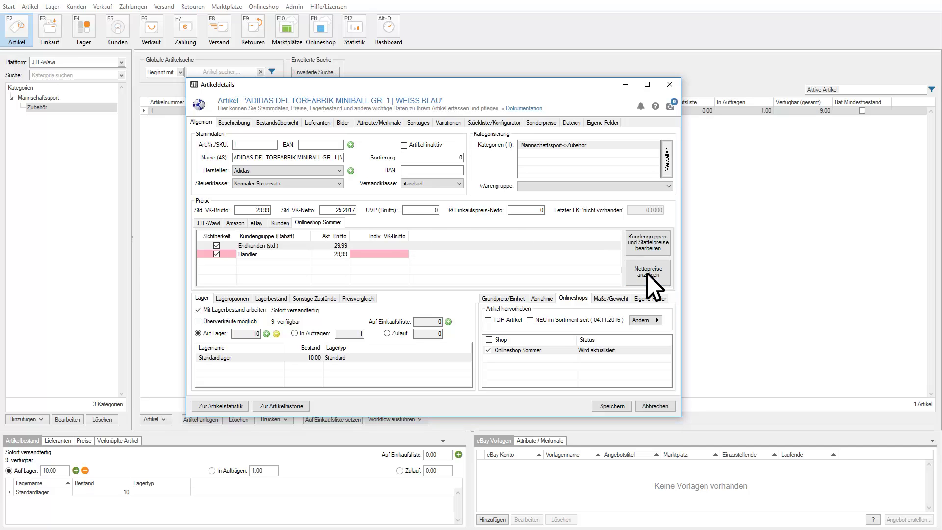
click(390, 242)
text(25,99)
key(Return)
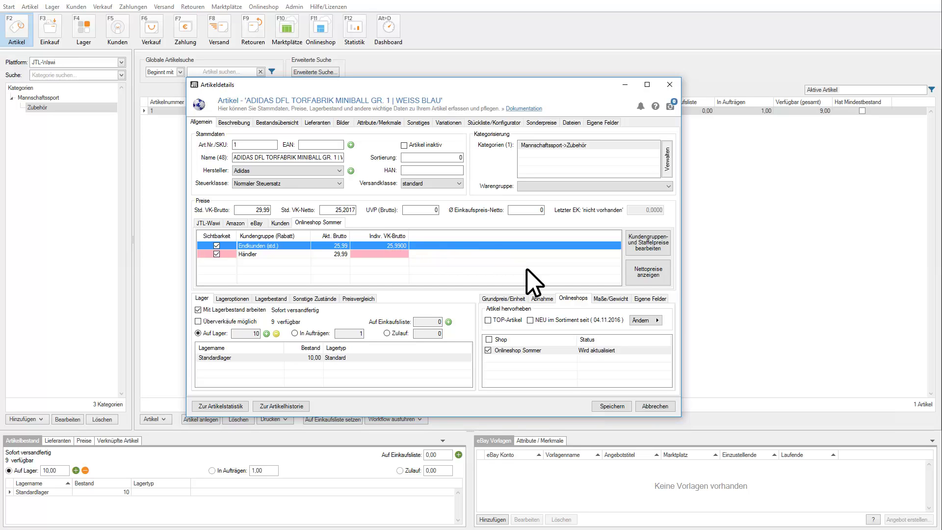
click(602, 406)
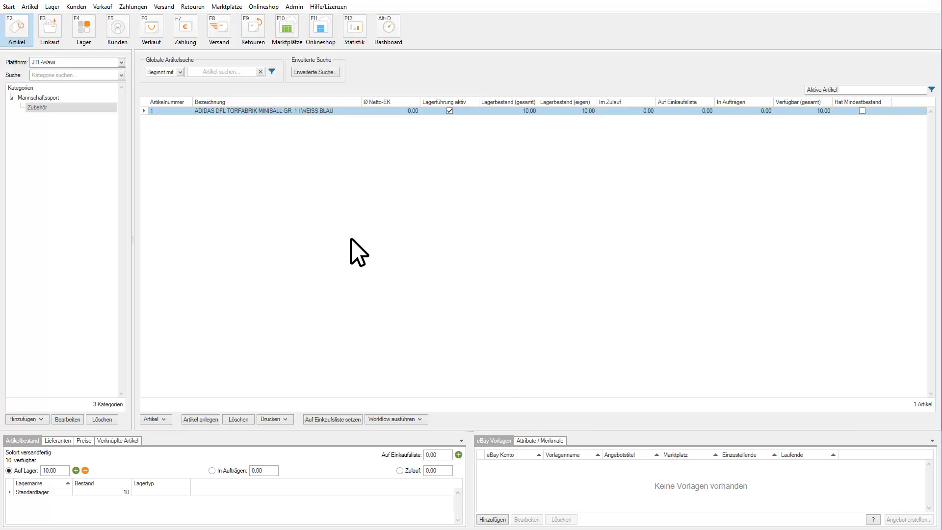
Synchronise the price change with the online shop and reload the article's page in the browser storefront.
click(320, 31)
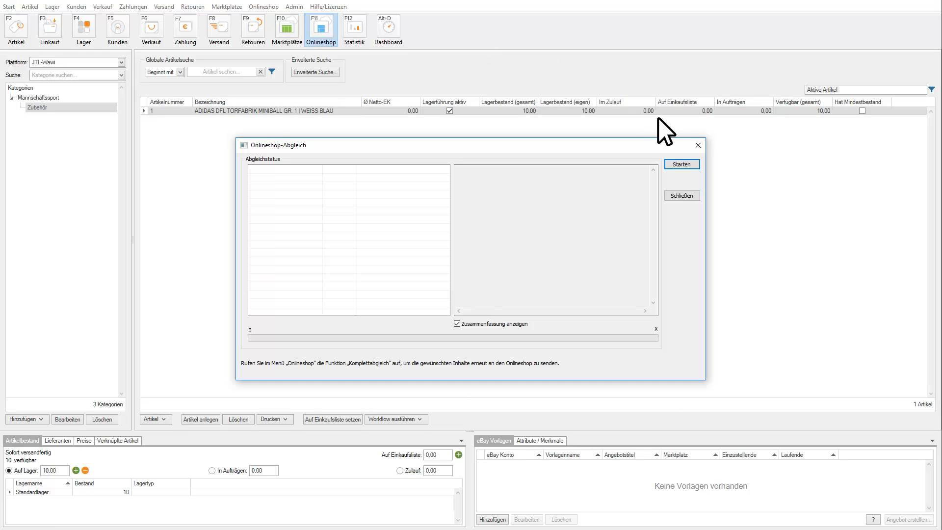
click(670, 161)
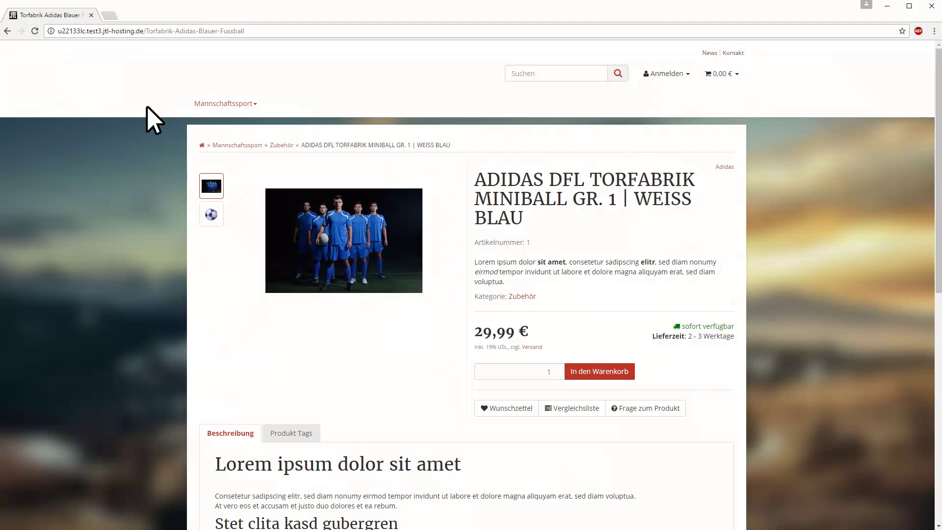
click(32, 31)
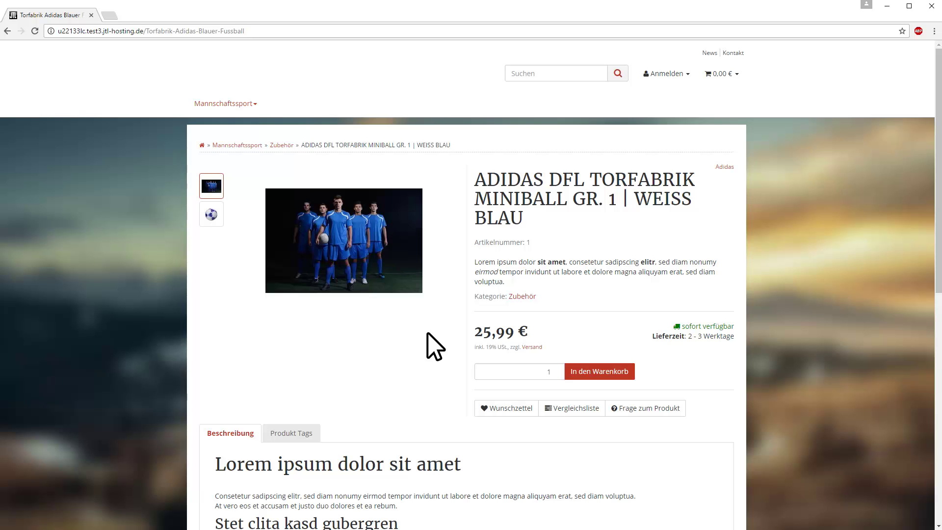
Open the shop's /admin address in a new browser tab and log in as admin with the account password.
click(108, 12)
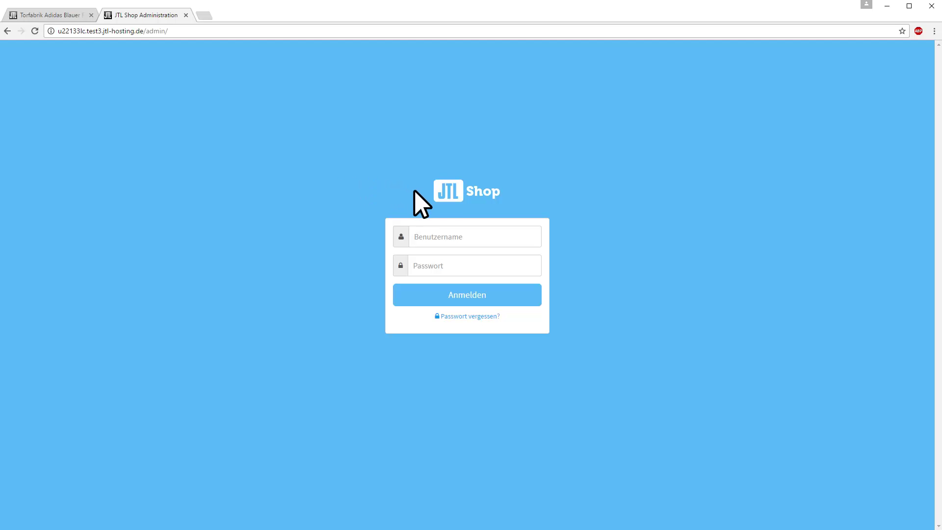
key(alt+Tab)
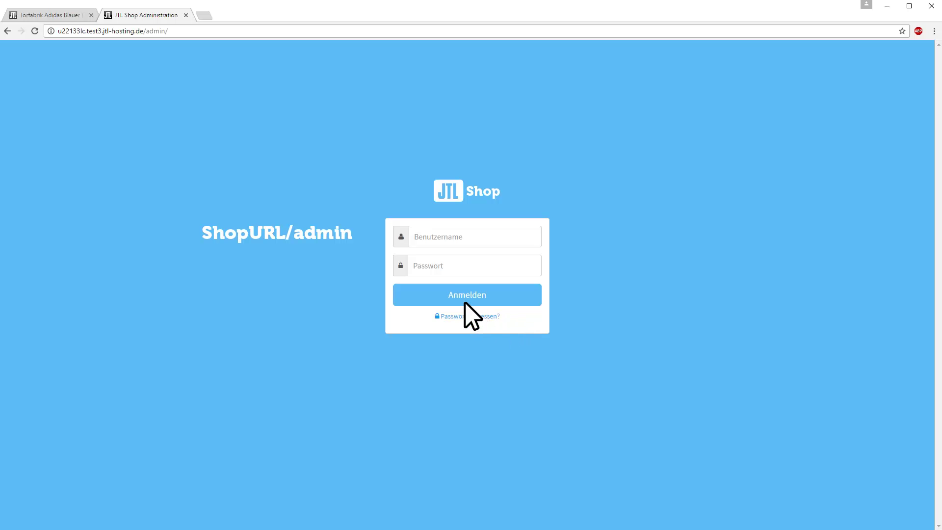
click(439, 230)
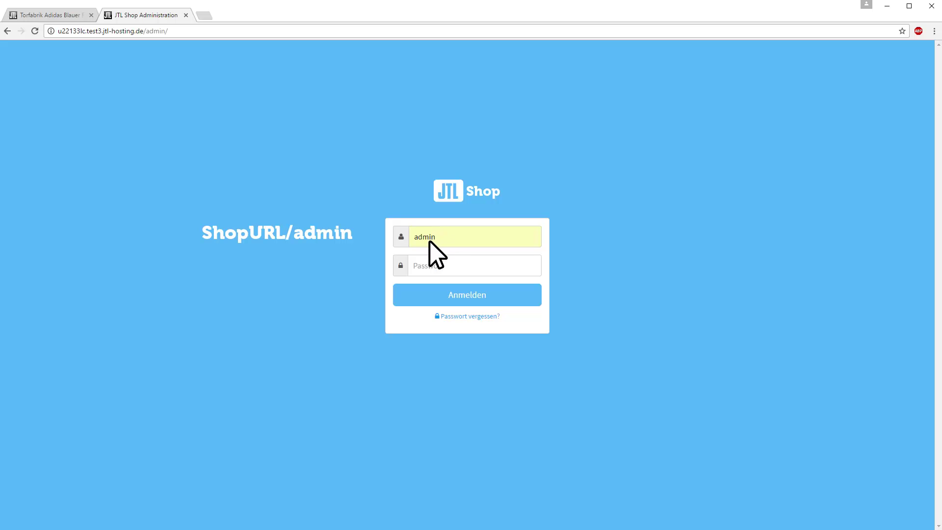
click(428, 261)
text(******)
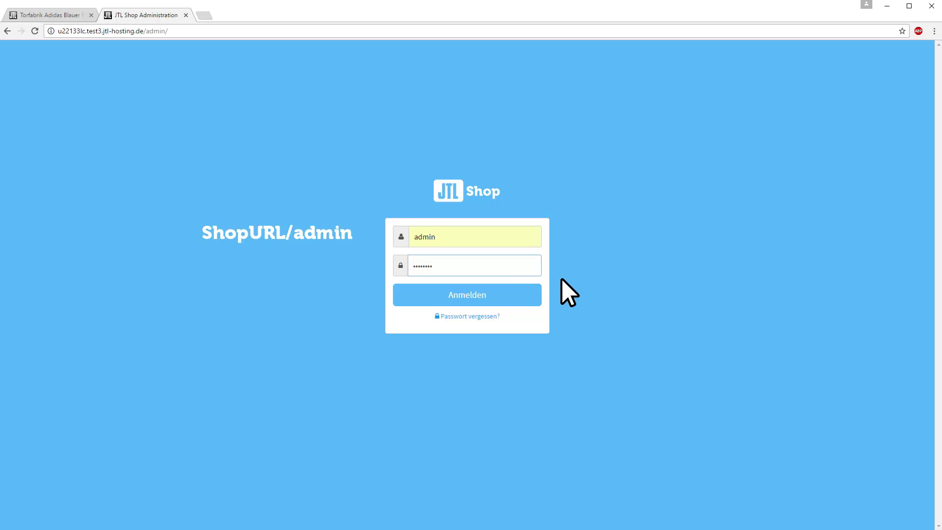
key(Return)
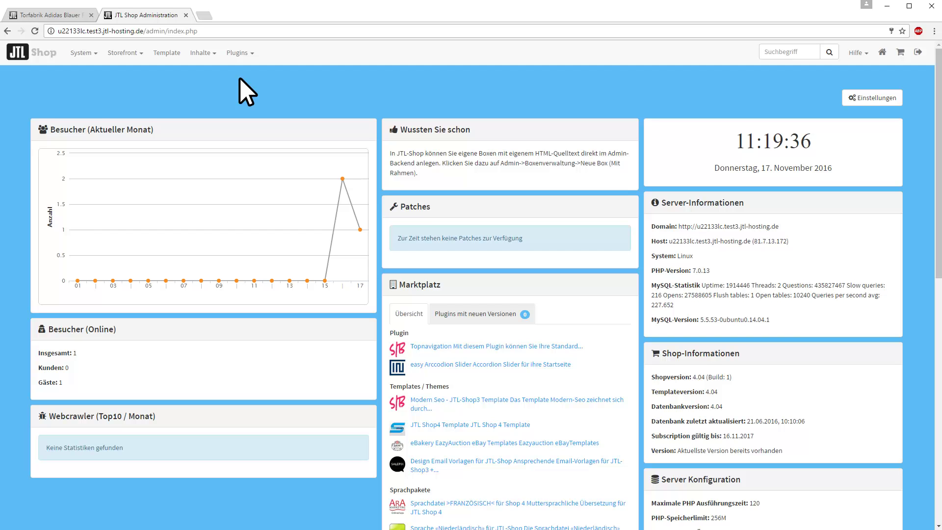
Upload logo_sportbedarf_sommer.jpg as the shop logo in the shop administration.
click(123, 45)
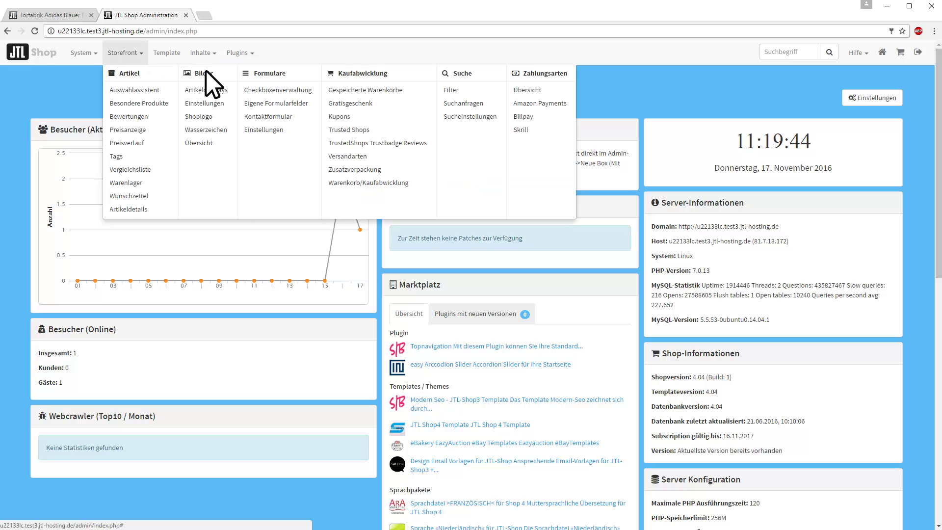
click(221, 113)
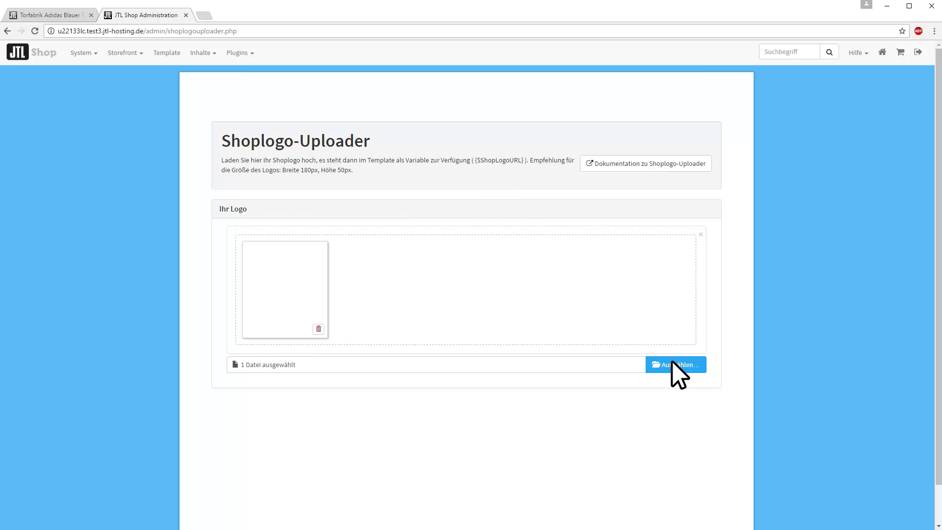
click(673, 364)
double_click(348, 181)
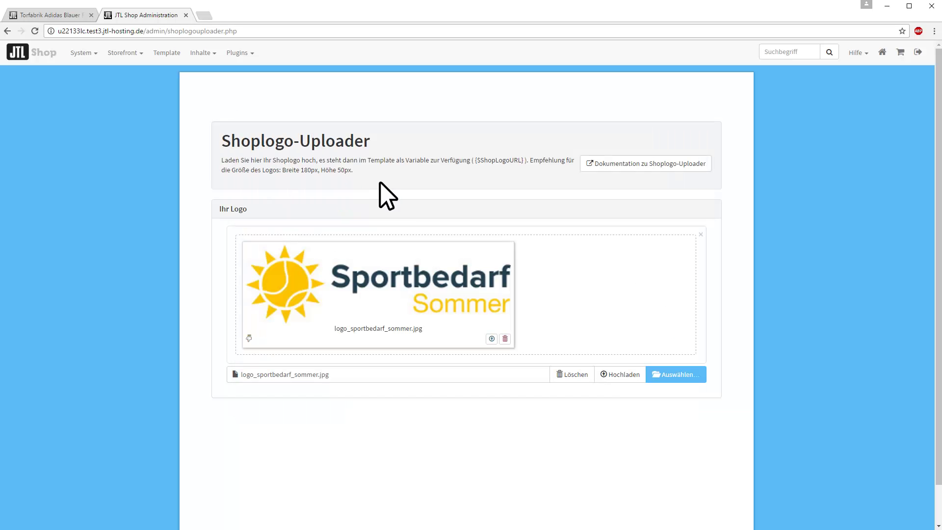
click(618, 374)
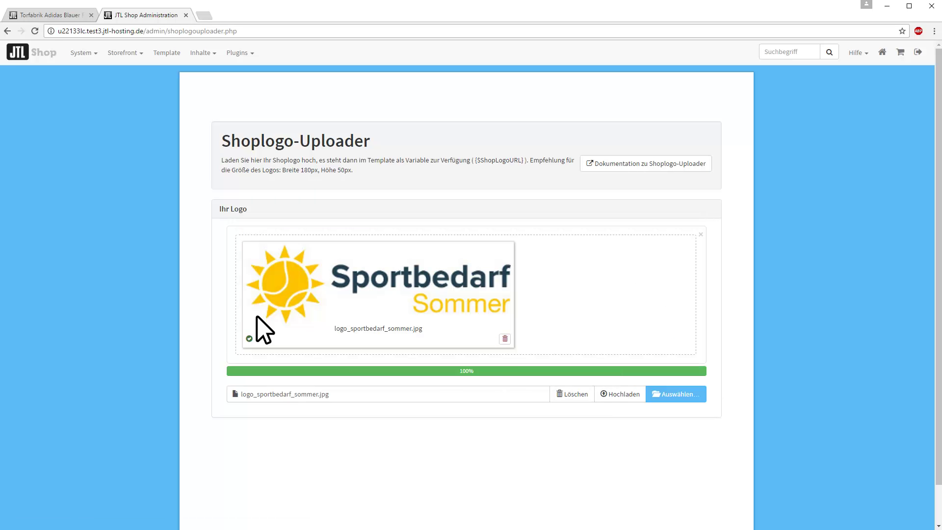
Reload the article's storefront page to check the logo in the page header.
click(43, 15)
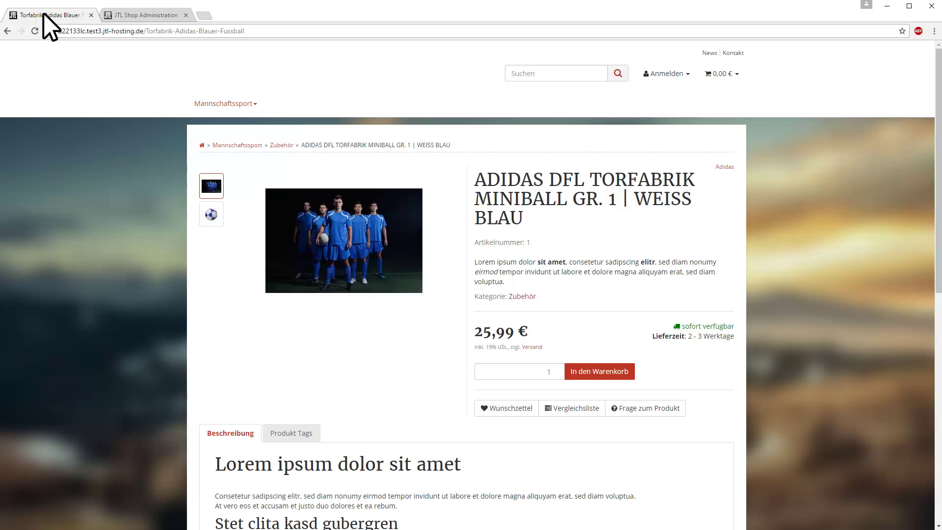
click(35, 32)
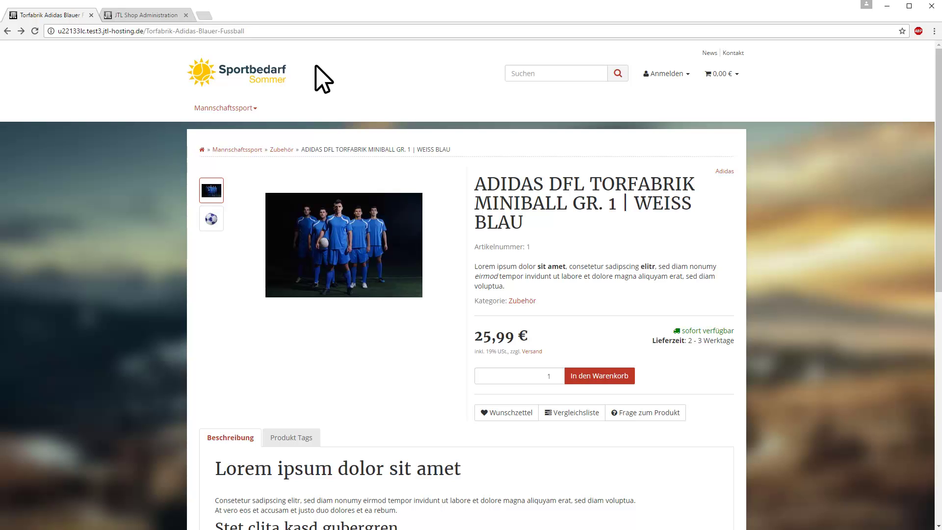
click(135, 16)
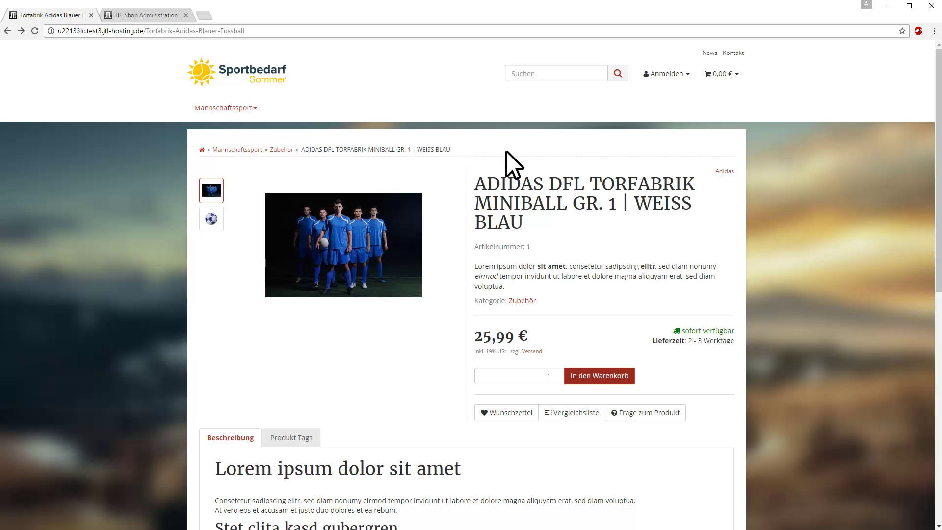
Add one Torfabrik Miniball to the cart and place the order with DHL shipping and the comment "Testbestellung".
click(597, 373)
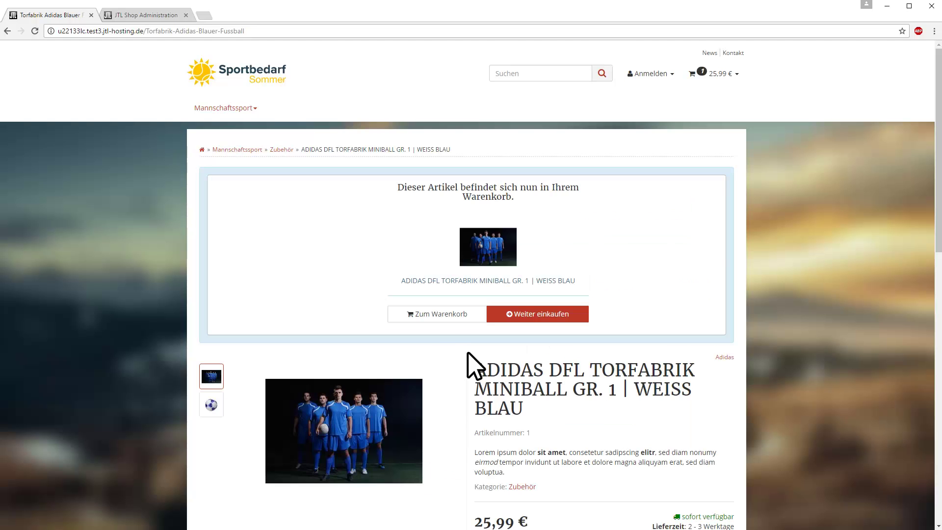
click(437, 313)
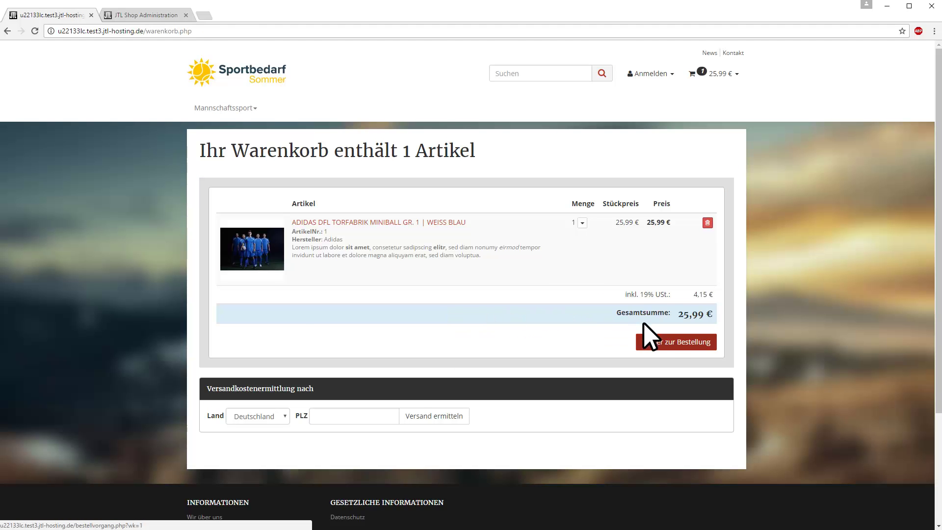
click(665, 338)
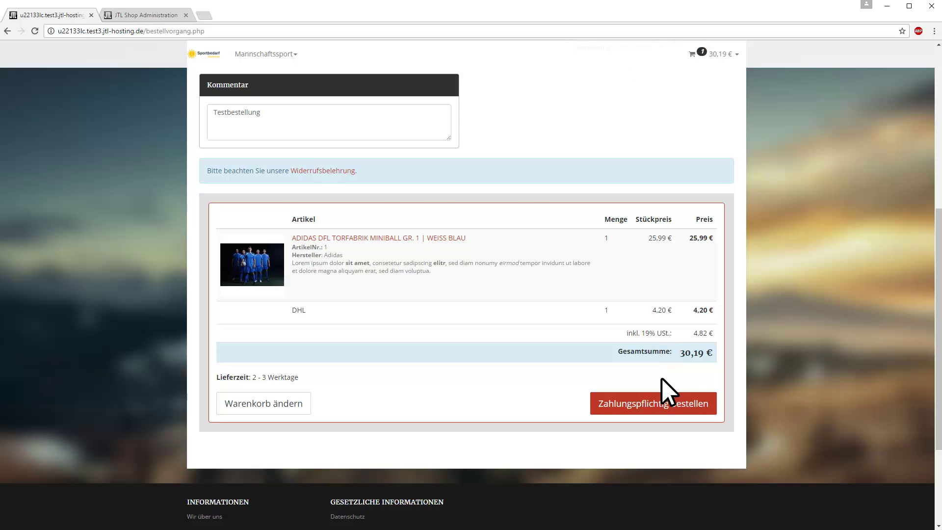
click(661, 403)
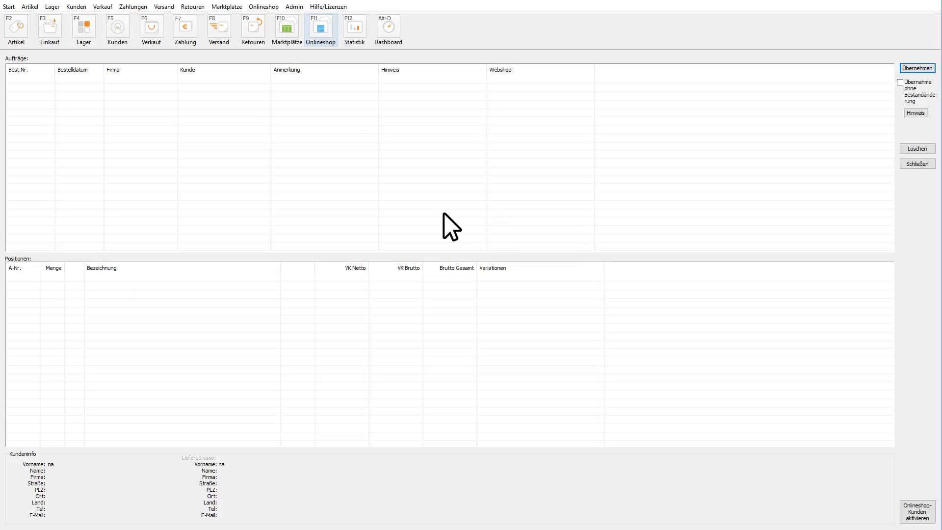
Switch to JTL-Wawi, synchronise with the online shop to fetch the test order, and show the sales orders list.
click(311, 32)
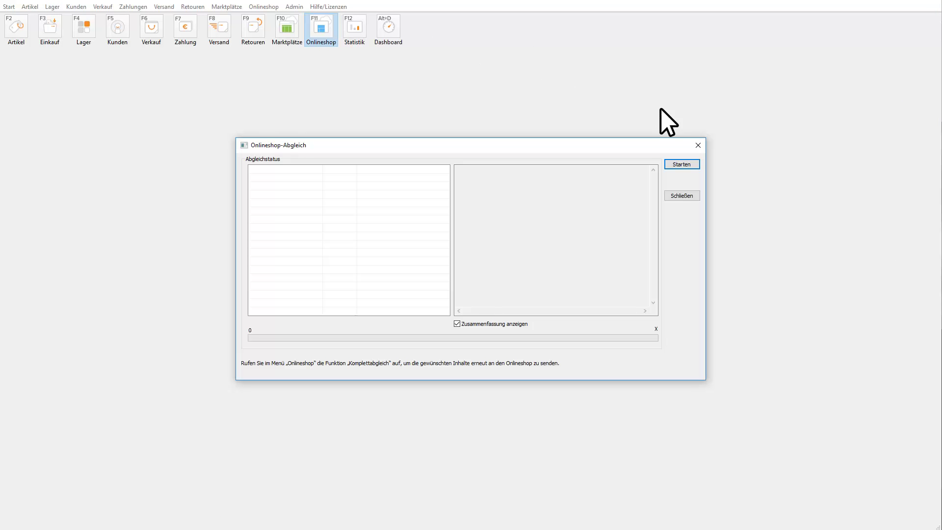
click(681, 163)
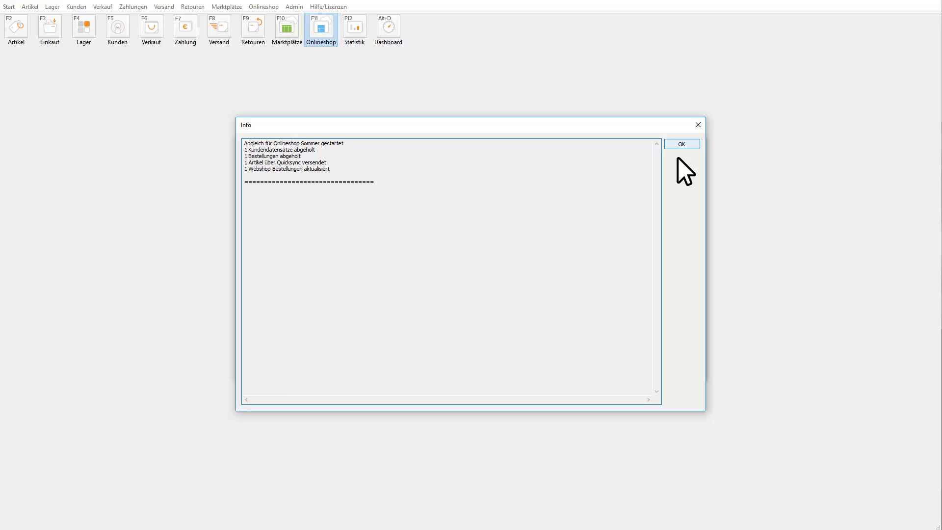
click(675, 142)
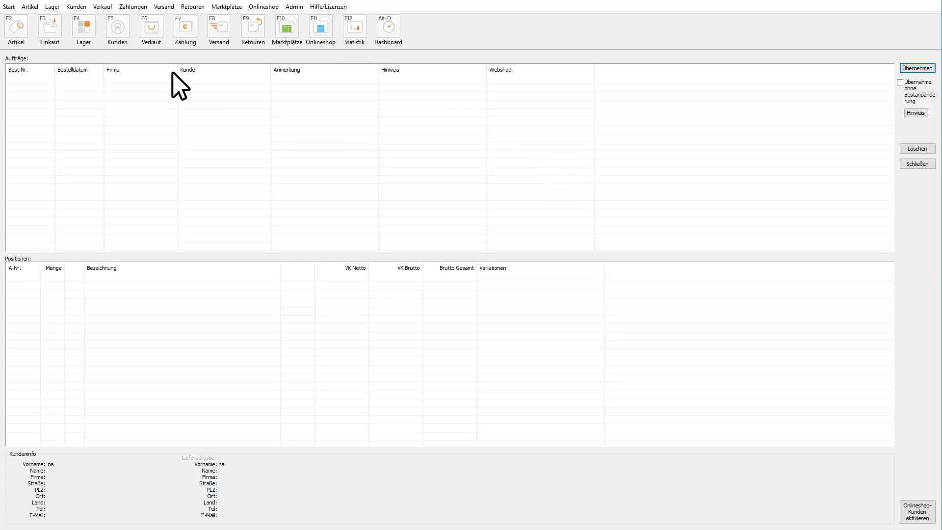
click(150, 32)
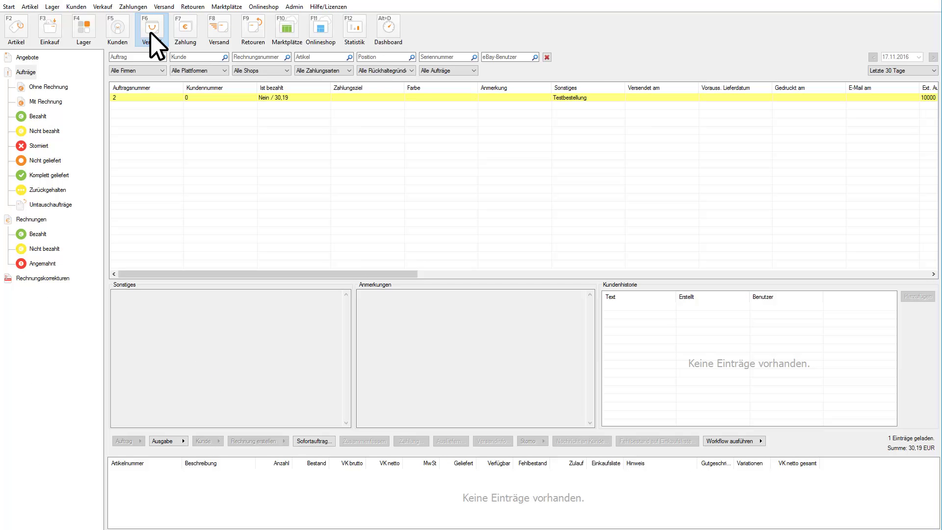